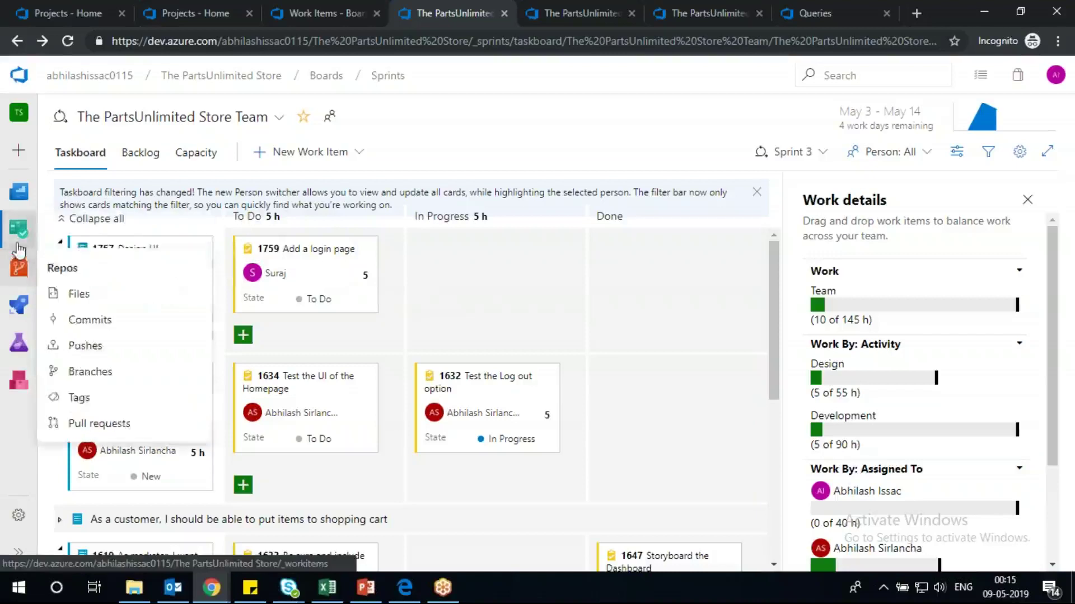
# - Open the PartsUnlimited Store team's backlog and view its velocity chart
pyautogui.click(89, 308)
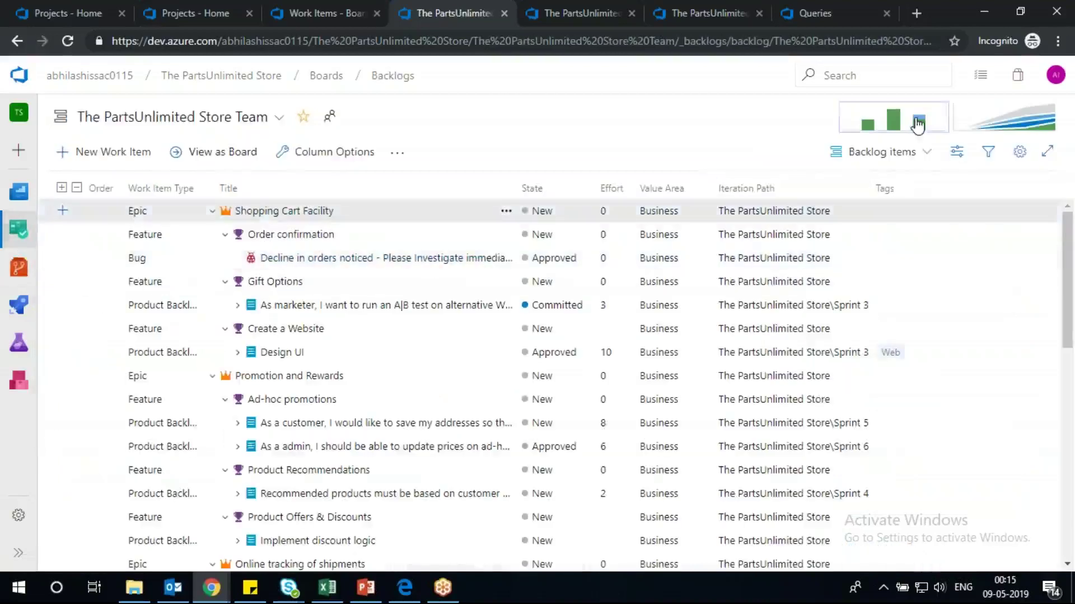
pyautogui.click(918, 124)
pyautogui.click(887, 133)
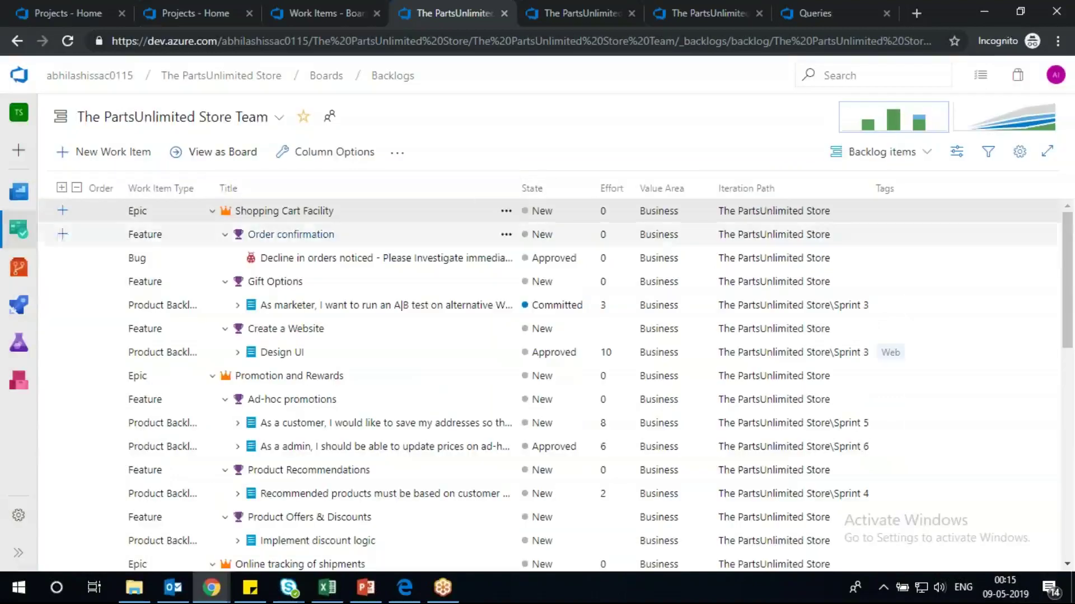
# - On the Sprint 3 taskboard, set the Design UI item's state to Committed and move the Add a login page task to In Progress
pyautogui.moveTo(19, 230)
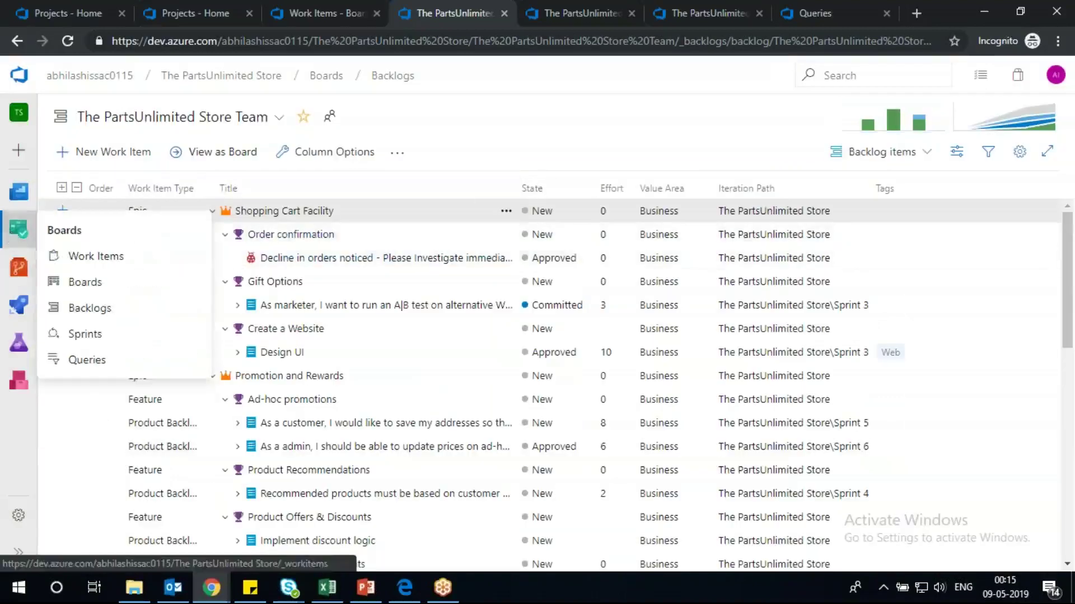
pyautogui.click(85, 334)
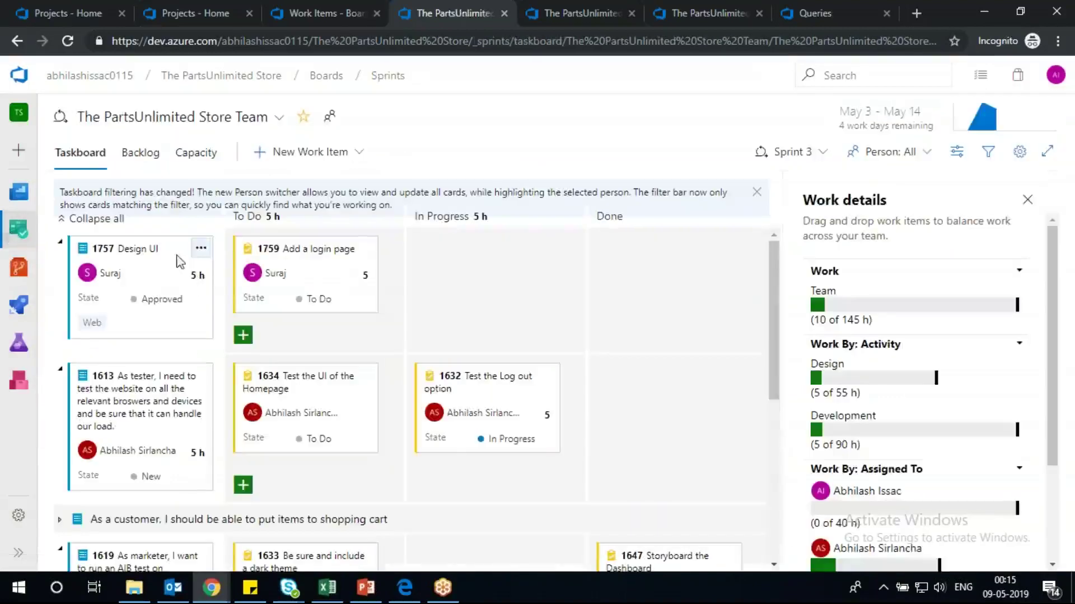
pyautogui.click(165, 299)
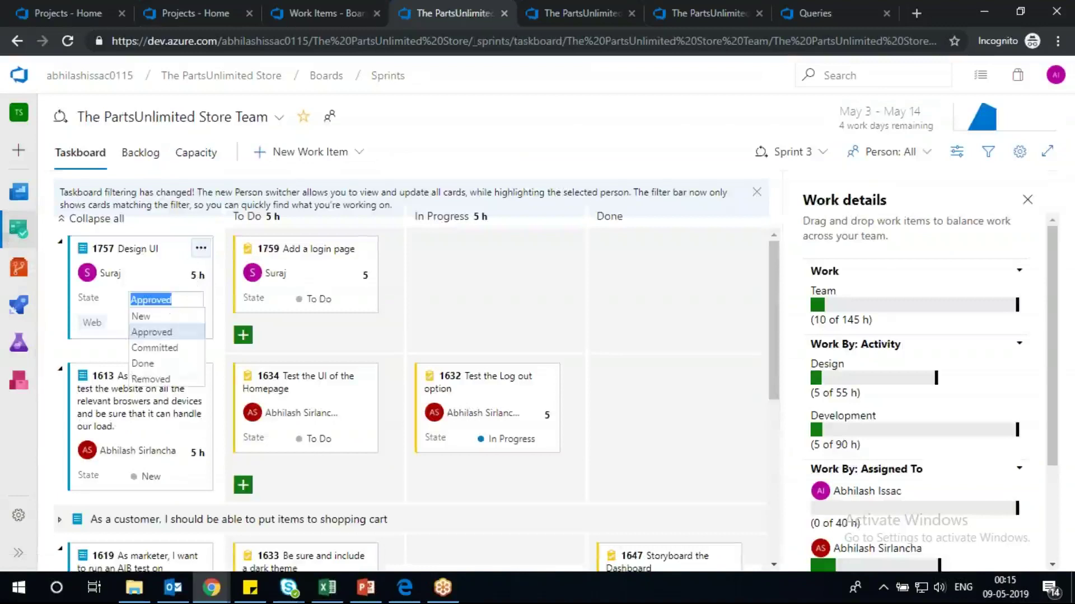
pyautogui.click(156, 349)
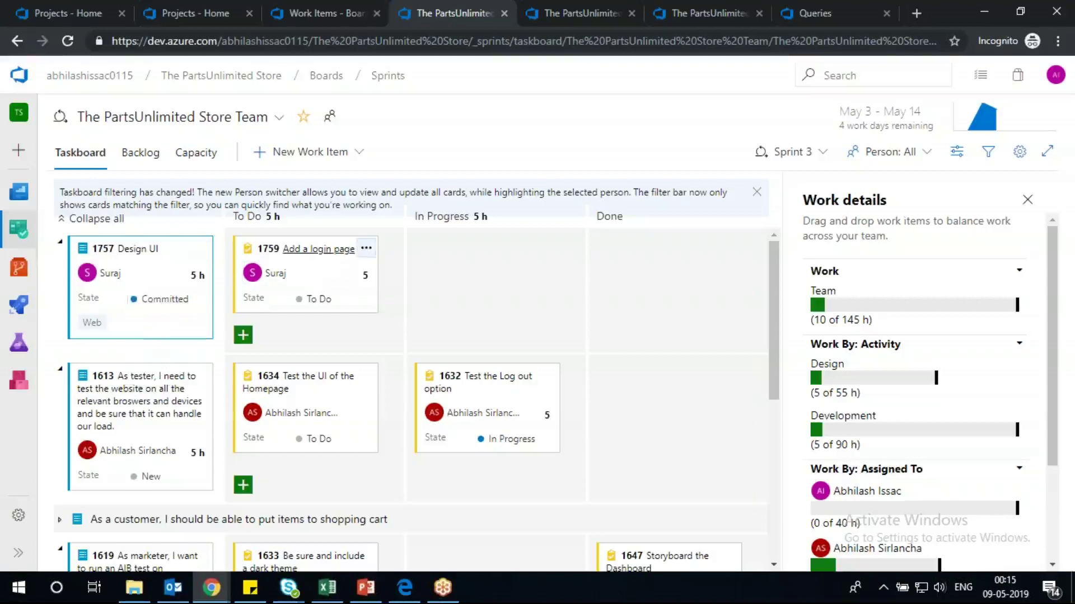
pyautogui.moveTo(339, 258); pyautogui.dragTo(515, 262)
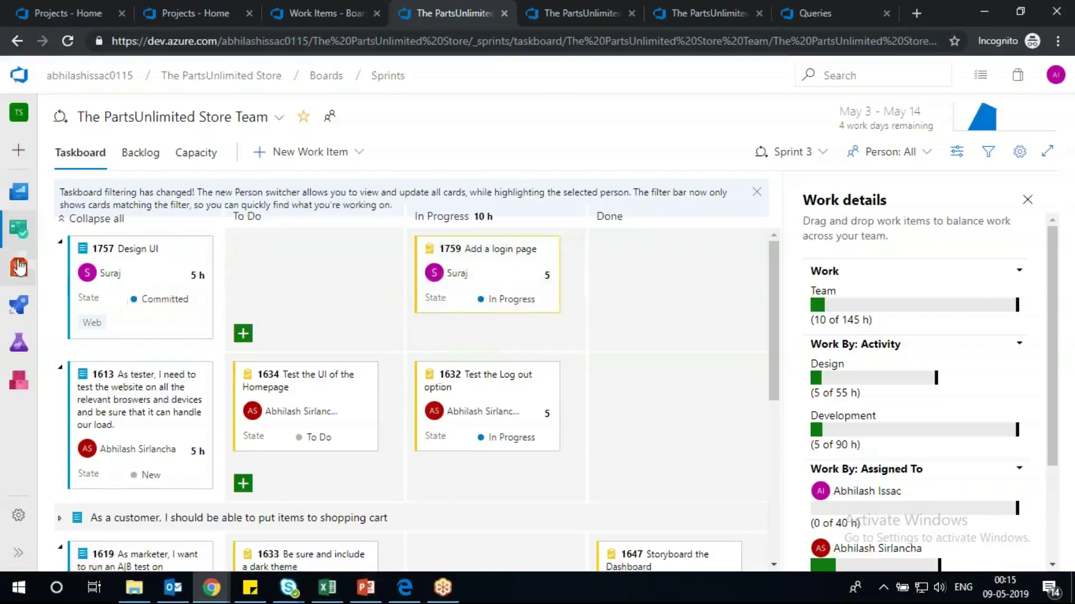
# - Reload the taskboard, check the recently updated work items, and examine the velocity chart of the team's backlog
pyautogui.click(67, 41)
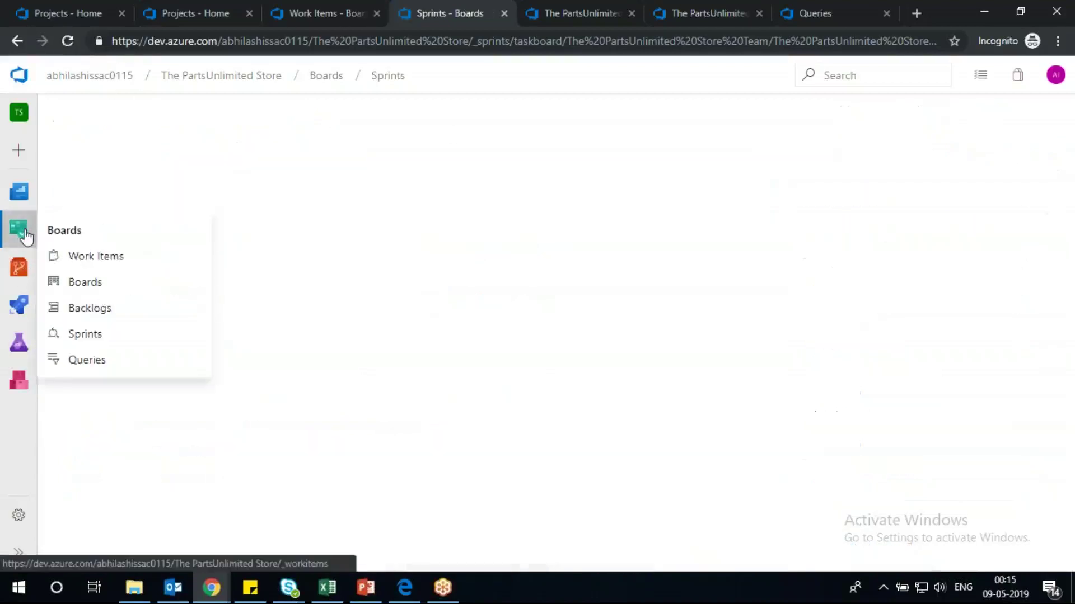
pyautogui.click(26, 236)
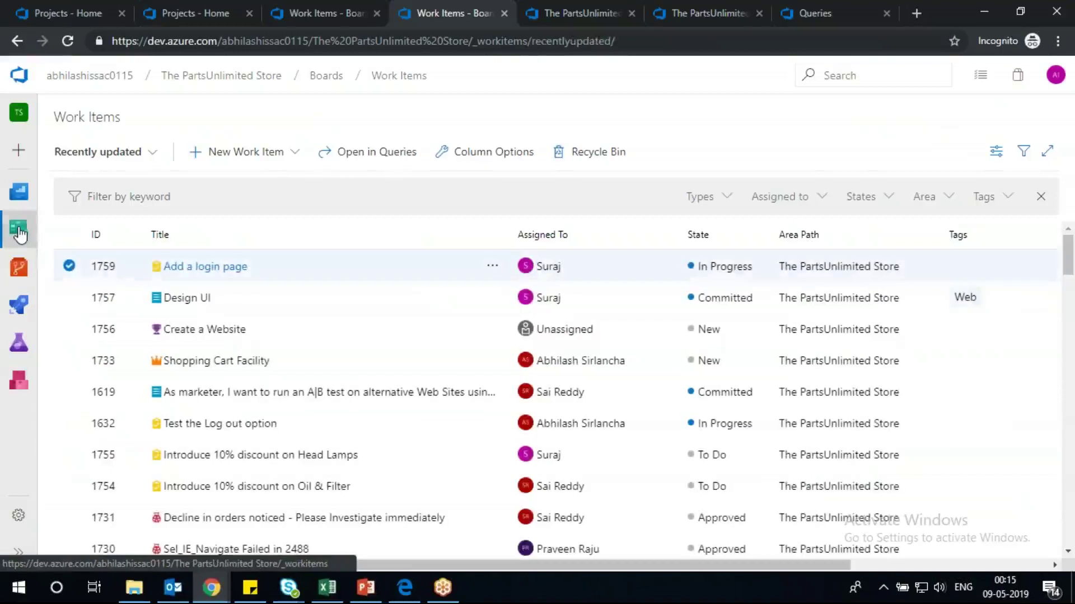
pyautogui.moveTo(21, 238)
pyautogui.click(112, 307)
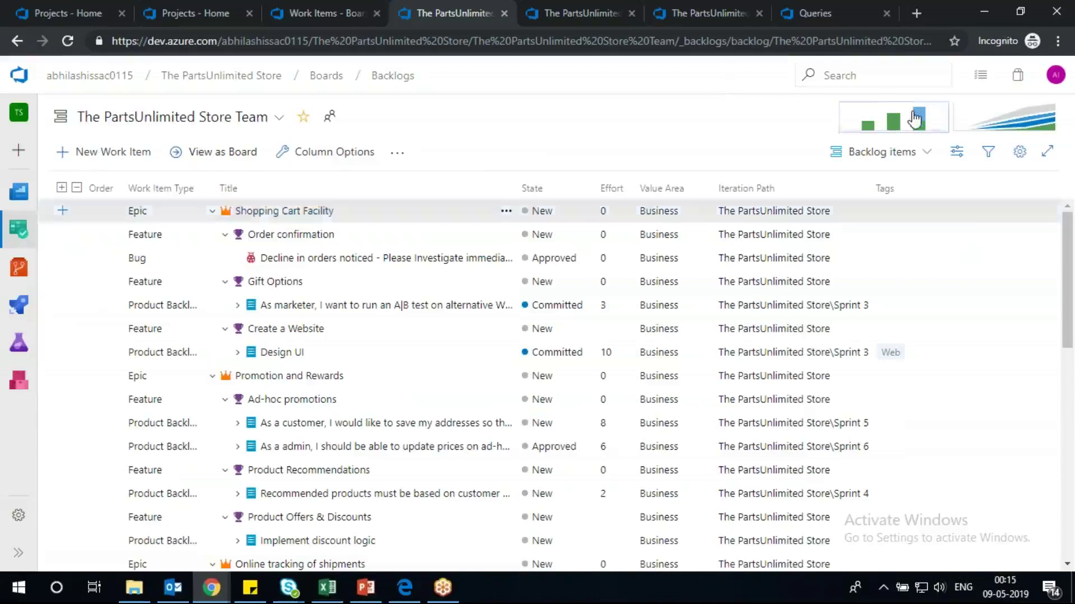
pyautogui.click(913, 118)
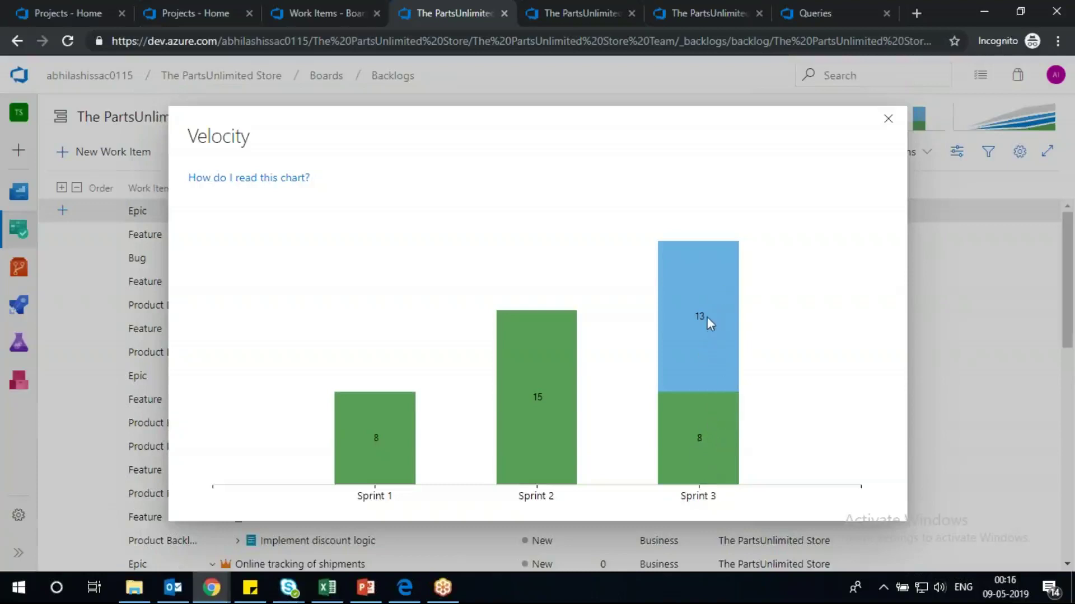
pyautogui.click(890, 128)
# - Review the Sprint 3 taskboard cards and the work details by activity and assignee
pyautogui.moveTo(23, 227)
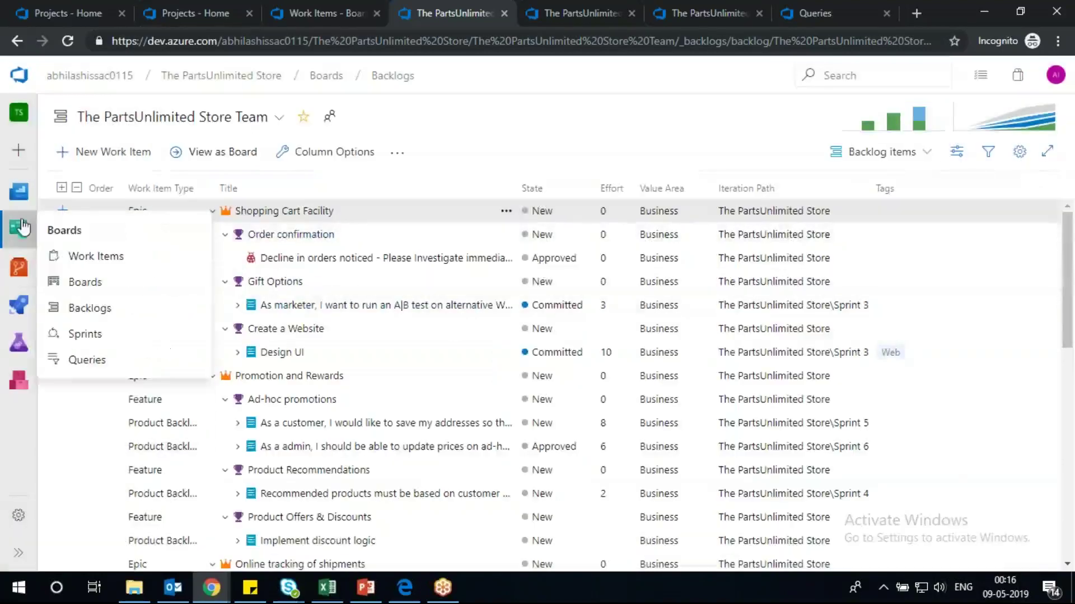
pyautogui.click(95, 333)
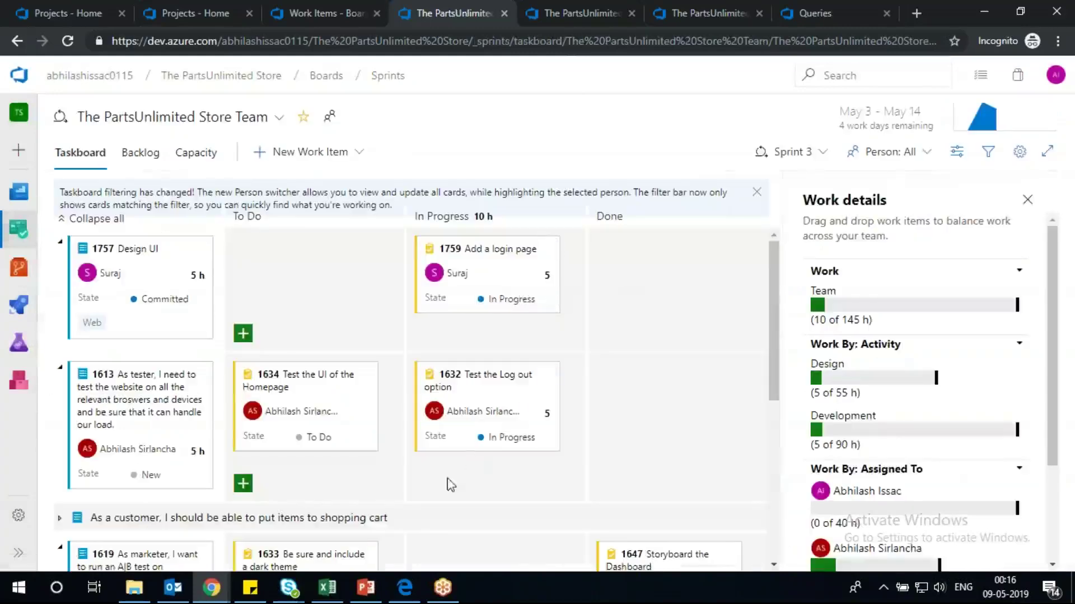
pyautogui.scroll(-5, 450, 485)
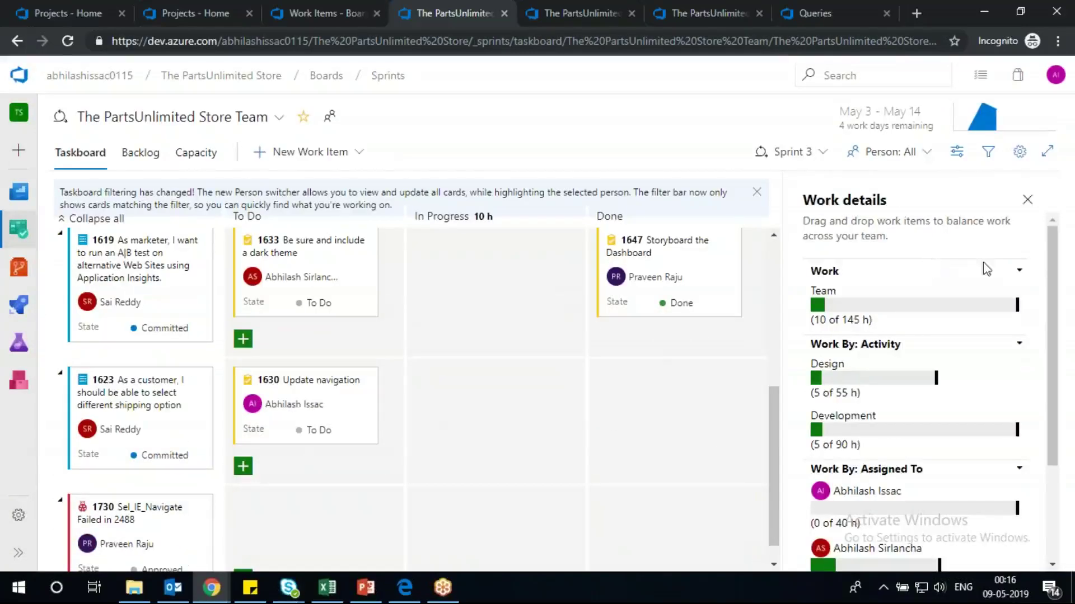
pyautogui.scroll(-3, 986, 269)
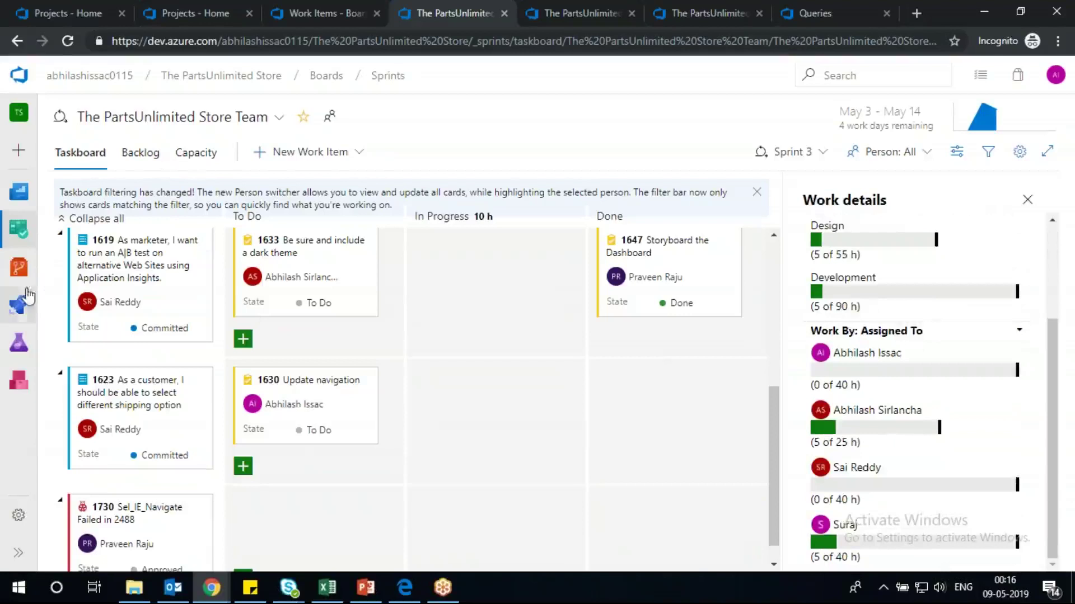
# - Create a new work item query with Work Item Type as the field of the first filter clause
pyautogui.moveTo(19, 229)
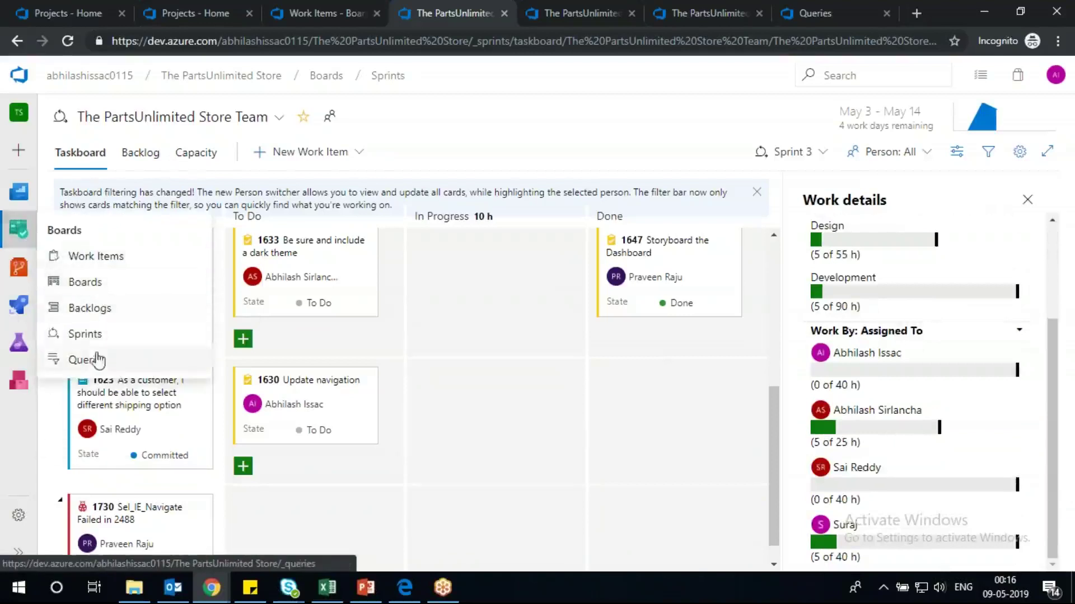
pyautogui.click(89, 361)
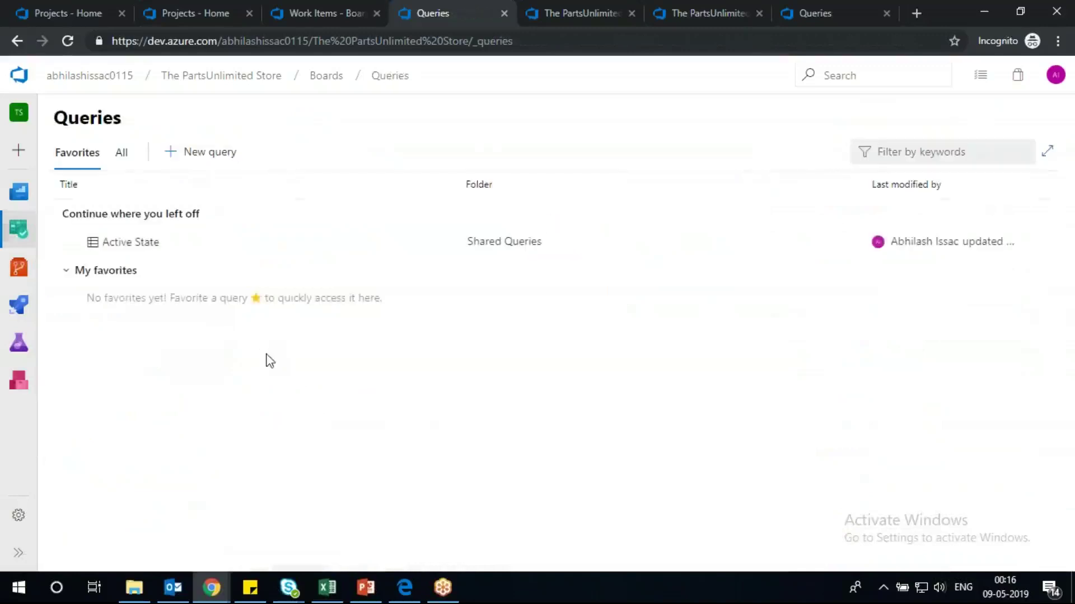
pyautogui.click(197, 164)
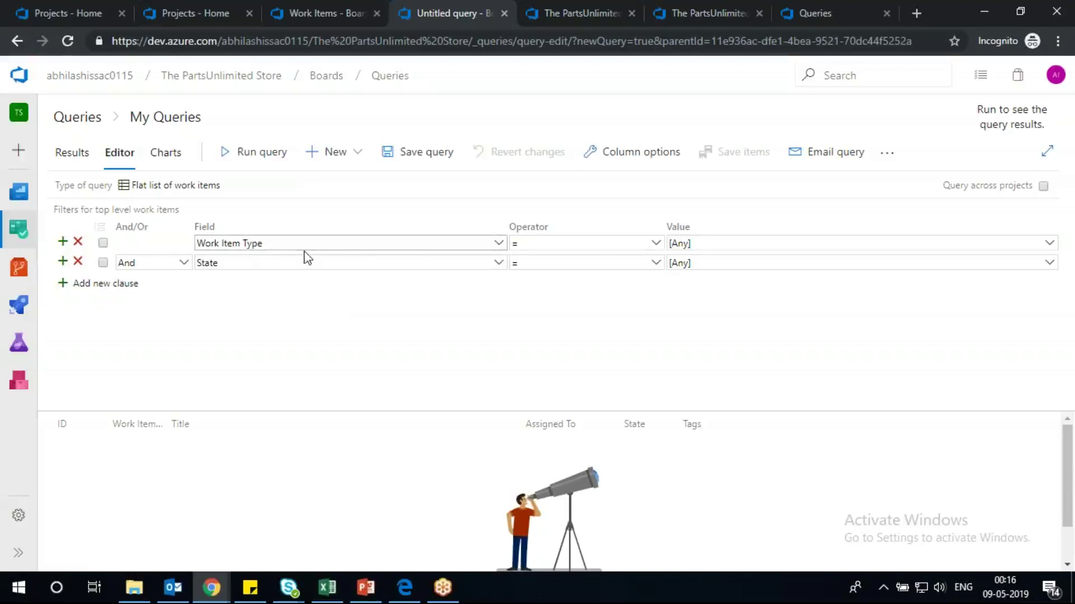
pyautogui.click(498, 244)
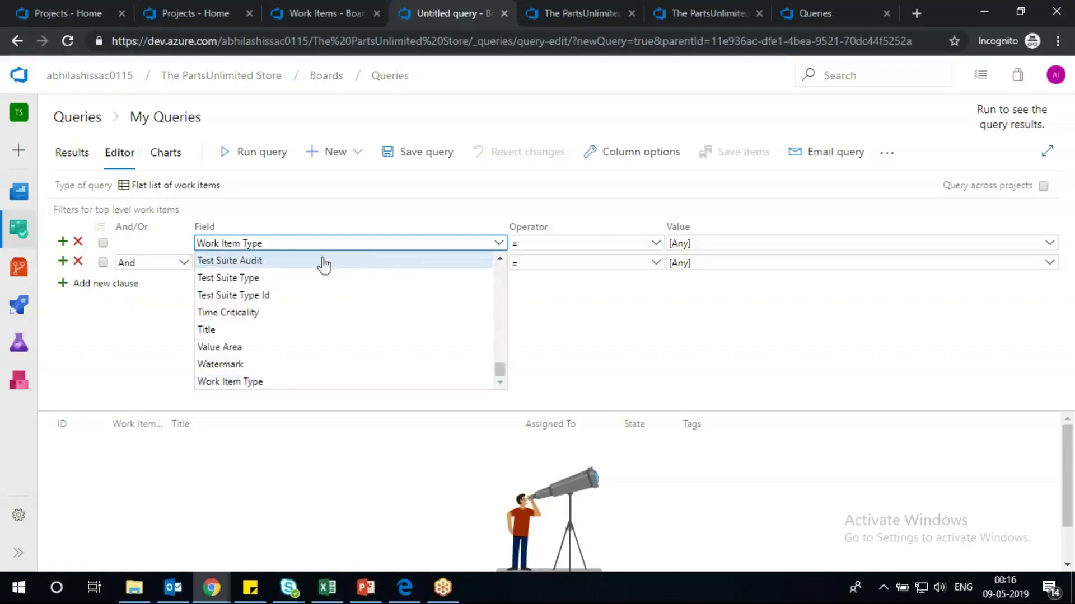
pyautogui.moveTo(499, 370); pyautogui.dragTo(506, 398)
pyautogui.click(428, 386)
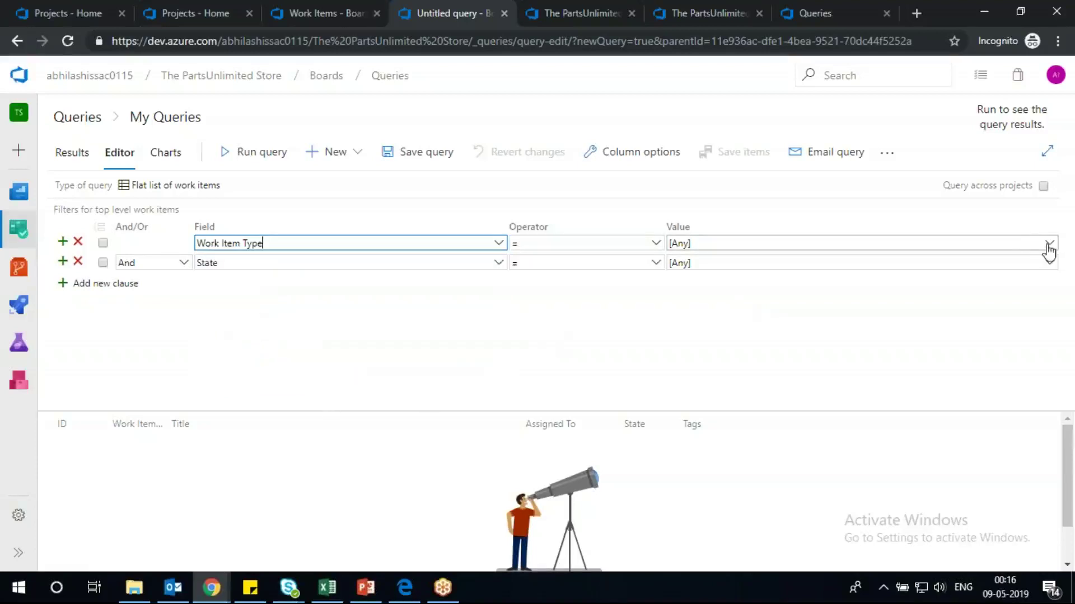
# - Set the second filter clause of the query to State = Done
pyautogui.click(500, 264)
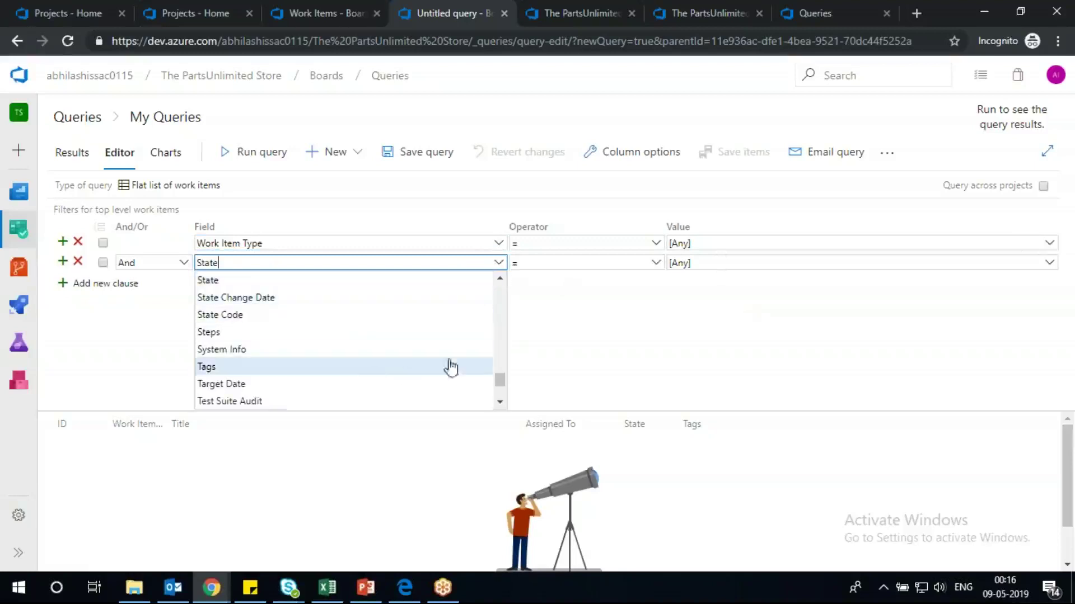
pyautogui.scroll(3, 501, 380)
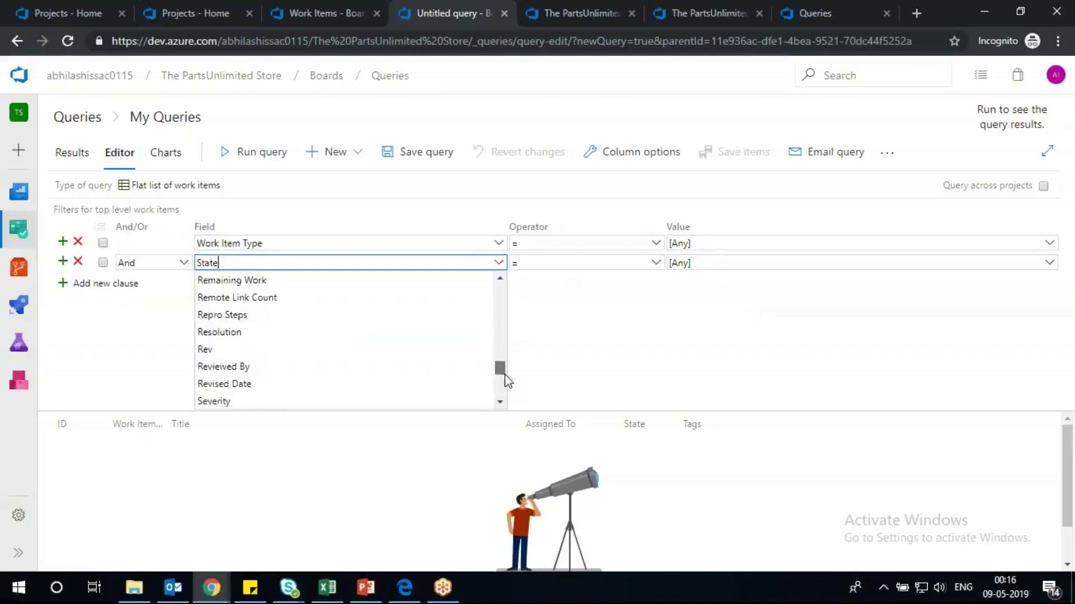
pyautogui.moveTo(505, 374); pyautogui.dragTo(502, 385)
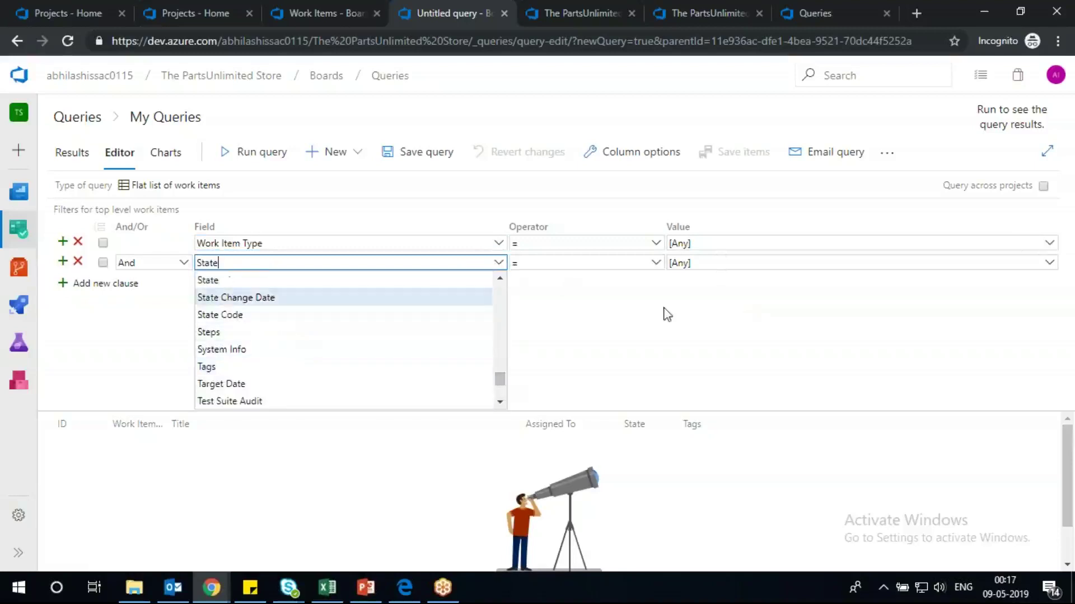
pyautogui.press('Tab')
pyautogui.click(1050, 264)
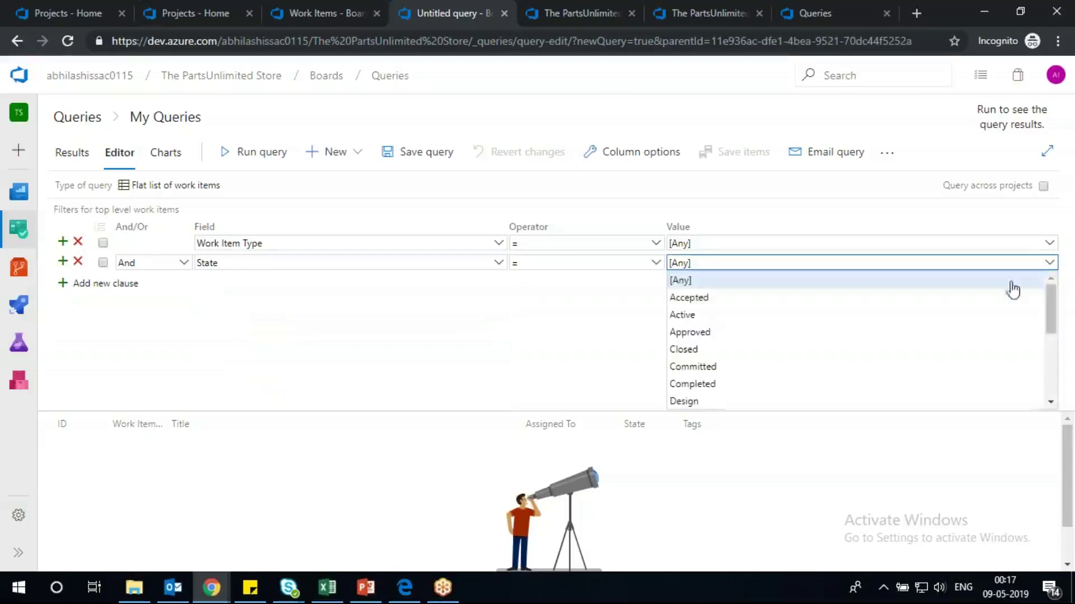
pyautogui.moveTo(1054, 322); pyautogui.dragTo(1054, 365)
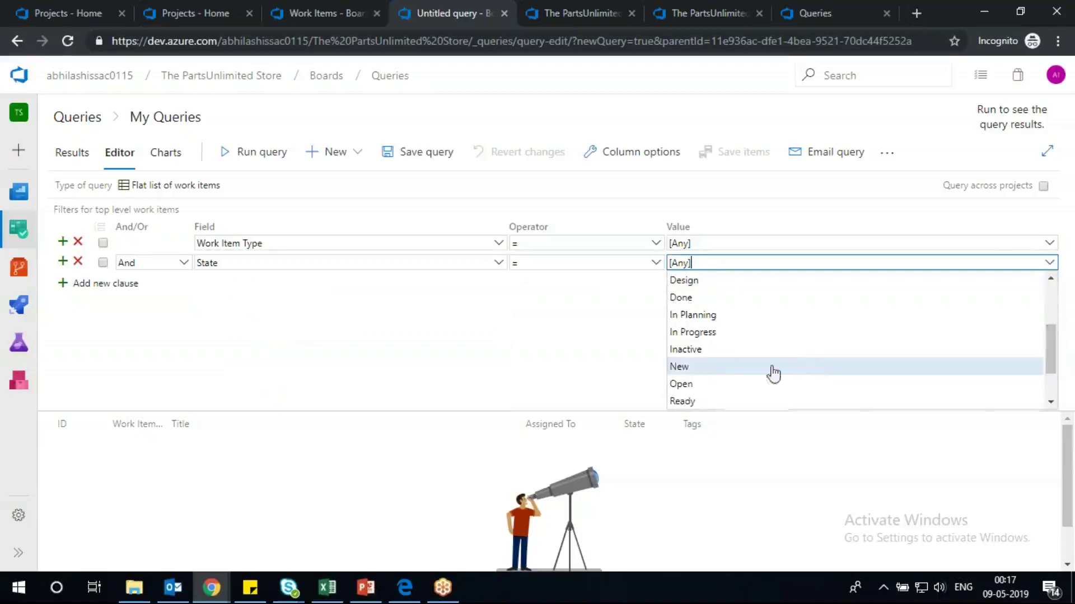
pyautogui.moveTo(1049, 355); pyautogui.dragTo(1049, 380)
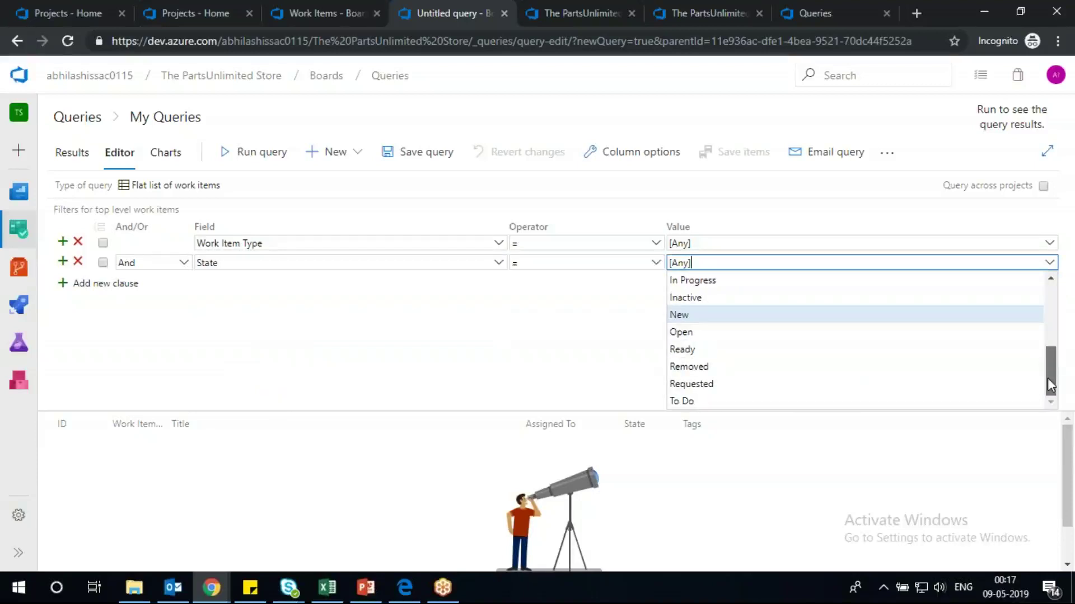
pyautogui.moveTo(1047, 372); pyautogui.dragTo(1058, 316)
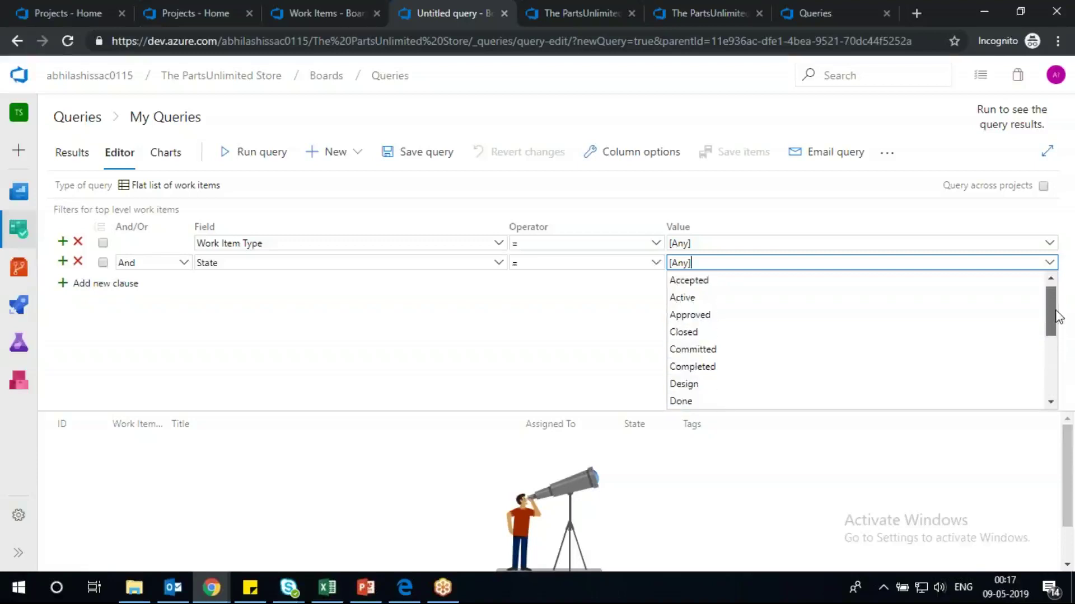
pyautogui.click(804, 401)
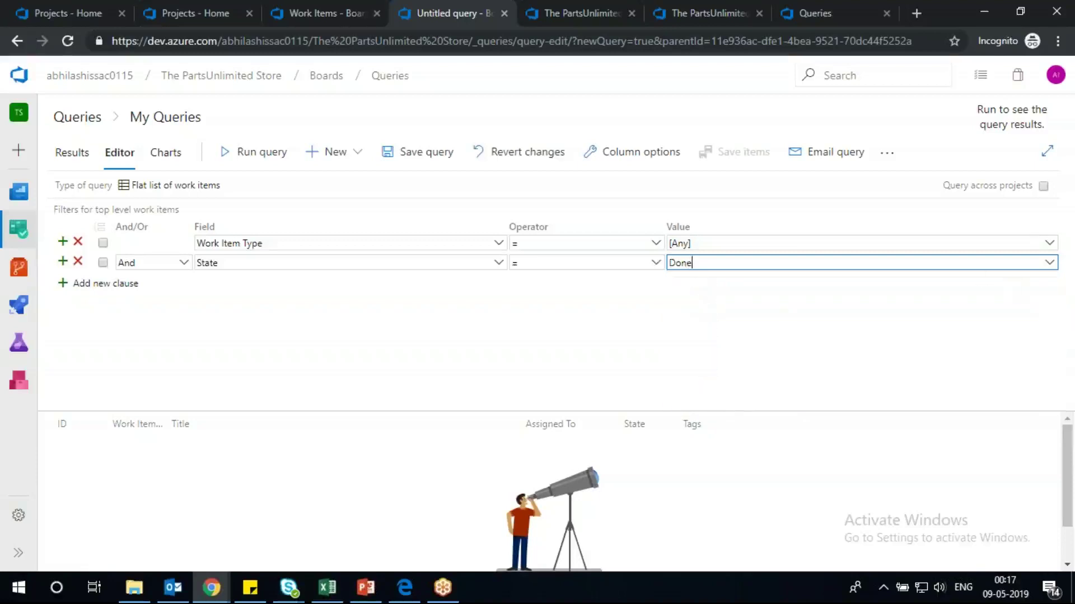
# - Set the value of the Work Item Type clause to Task
pyautogui.click(1049, 244)
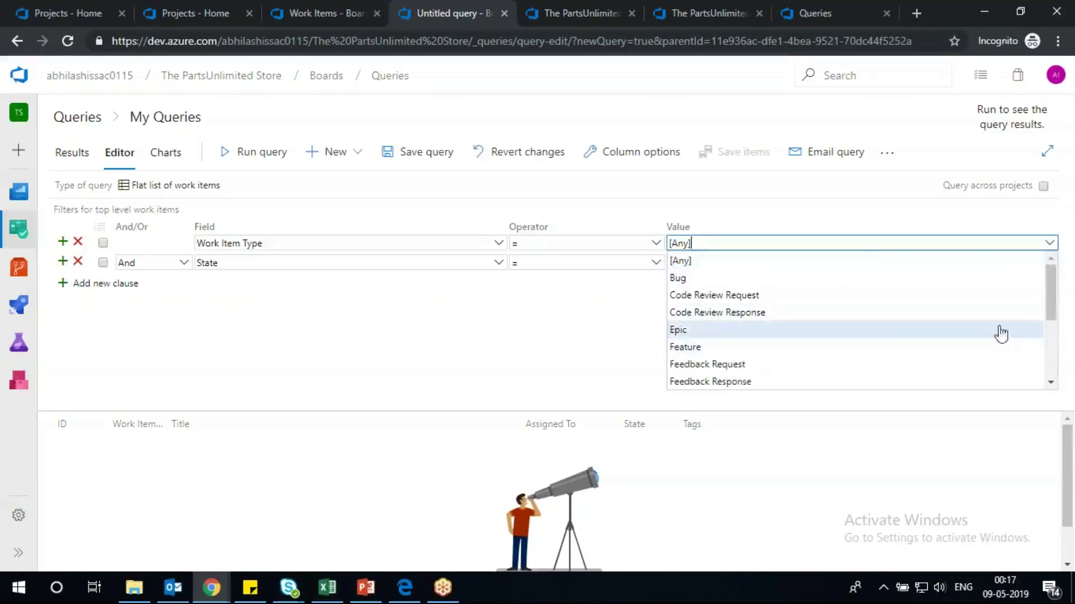
pyautogui.scroll(-2, 1051, 333)
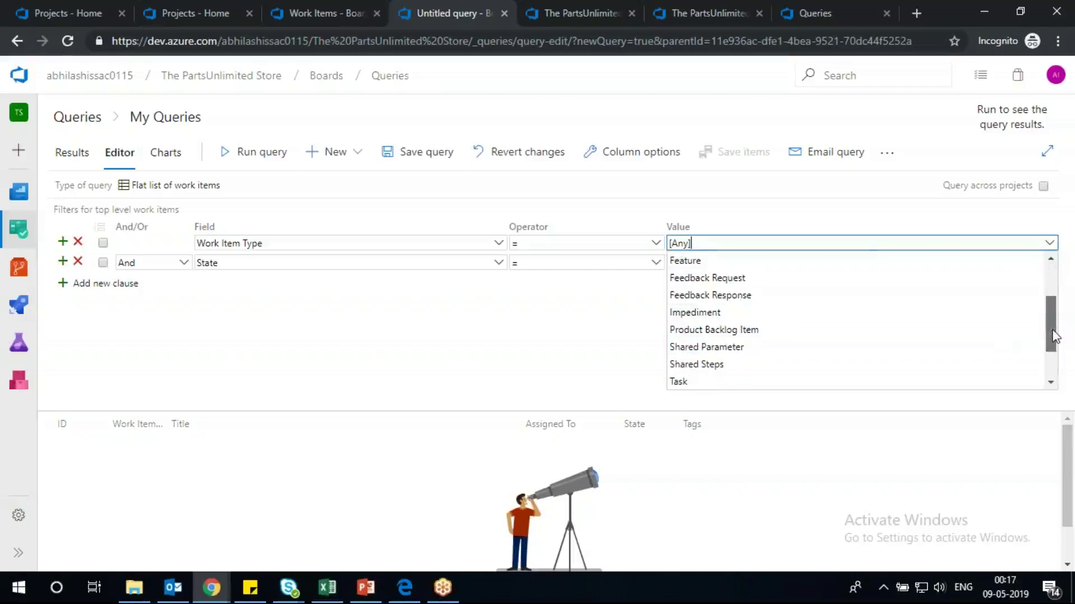
pyautogui.click(698, 383)
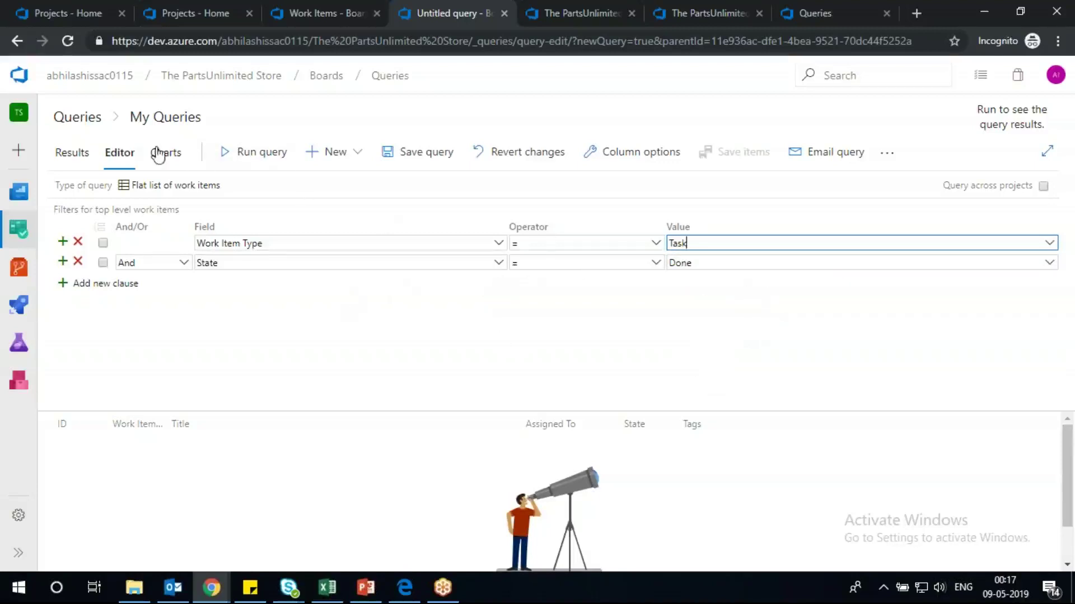
# - Run the query and look through the full list of matching tasks
pyautogui.click(247, 151)
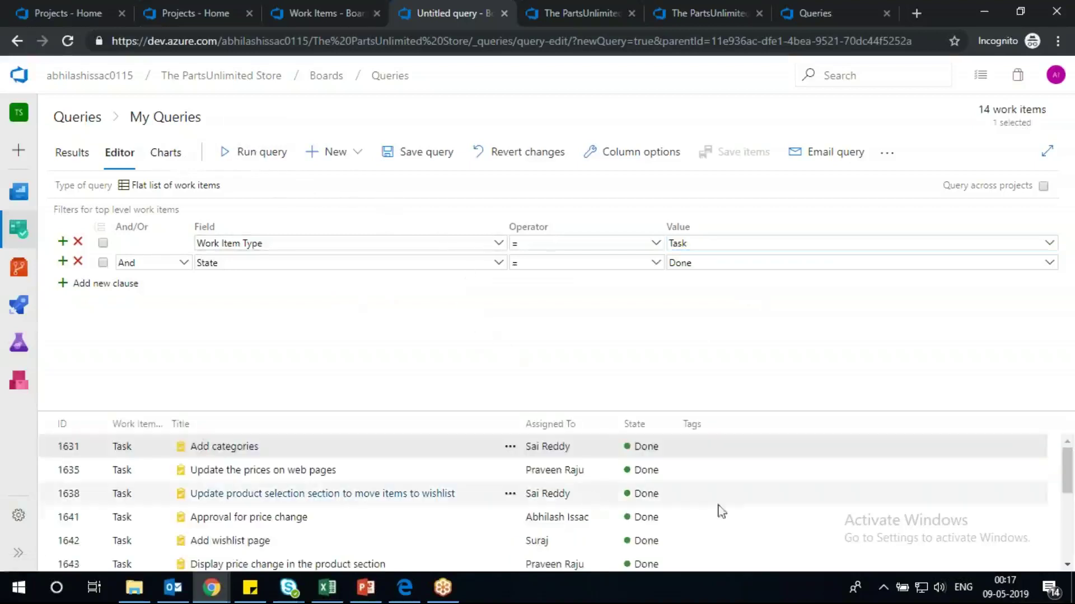
pyautogui.moveTo(1067, 478); pyautogui.dragTo(1072, 554)
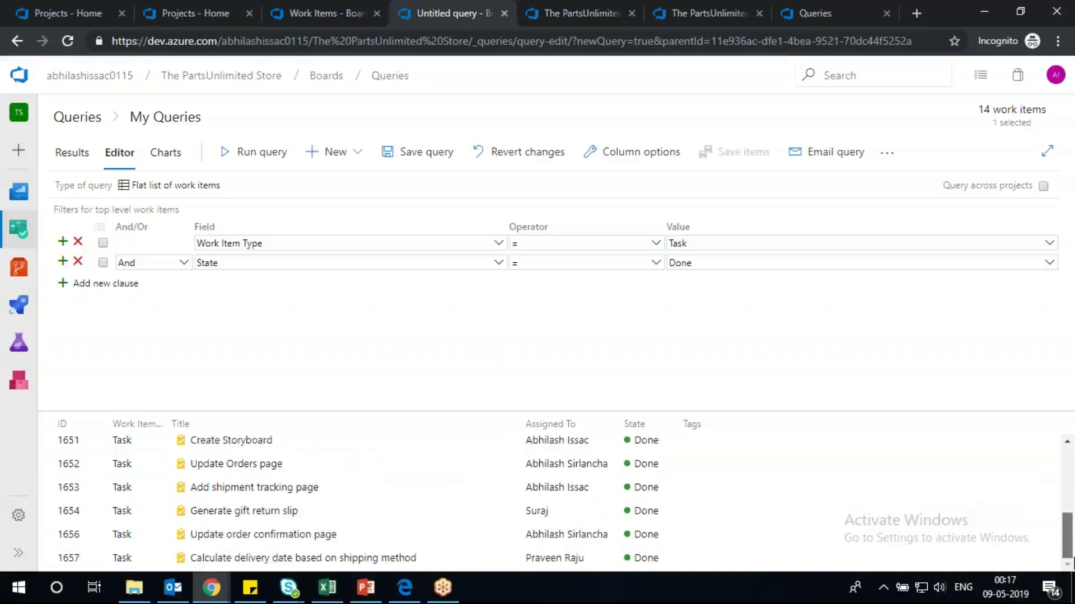
pyautogui.moveTo(1073, 502); pyautogui.dragTo(1068, 470)
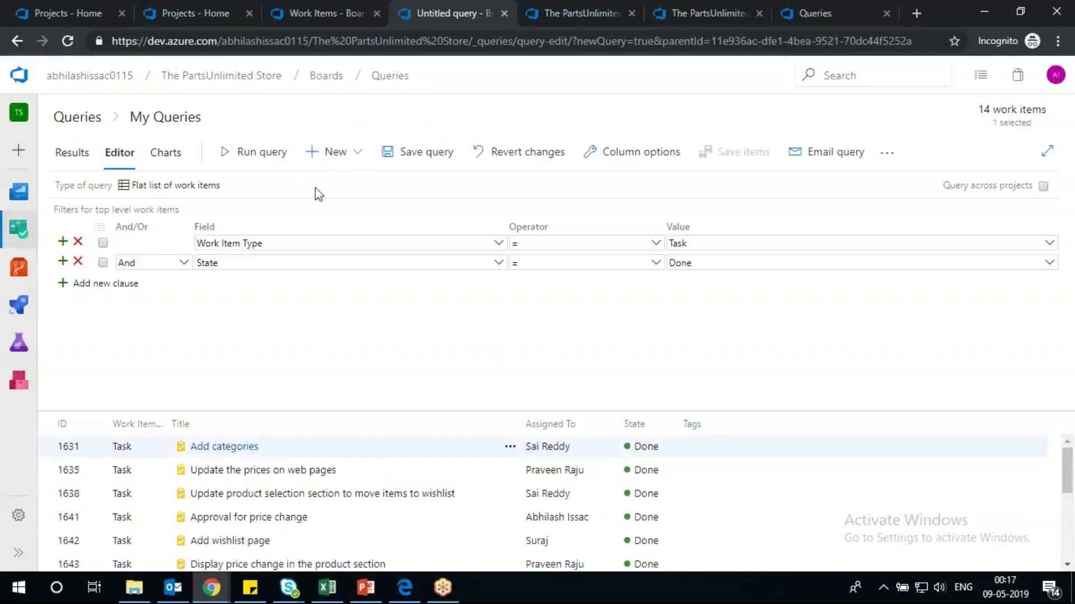
# - Save the query under the name Tasks Completed in the Shared Queries folder
pyautogui.click(430, 160)
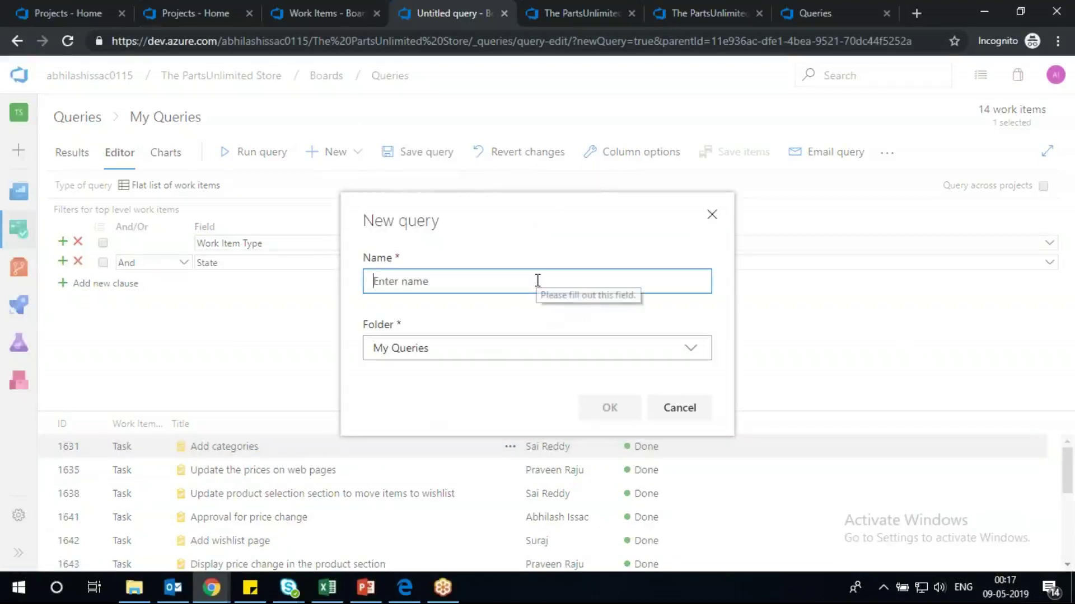
pyautogui.write('Done')
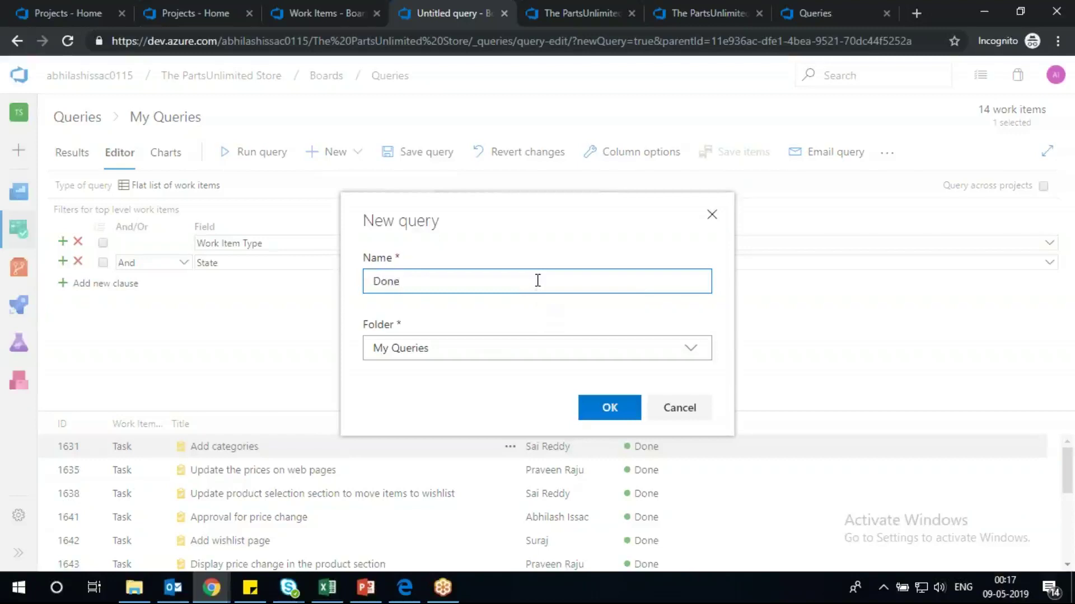
pyautogui.click(691, 351)
pyautogui.click(435, 439)
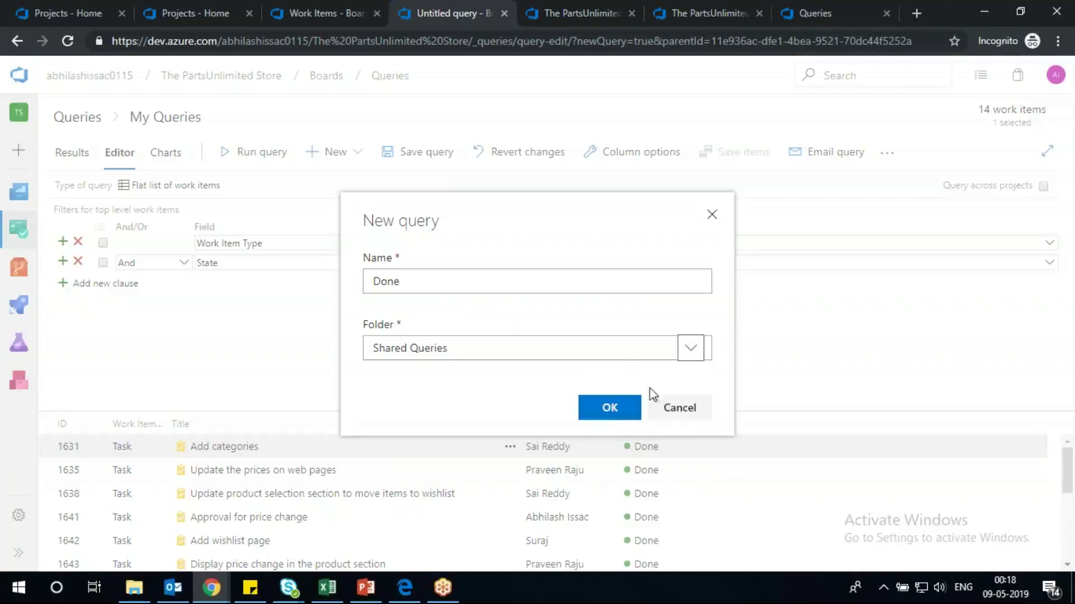
pyautogui.click(658, 277)
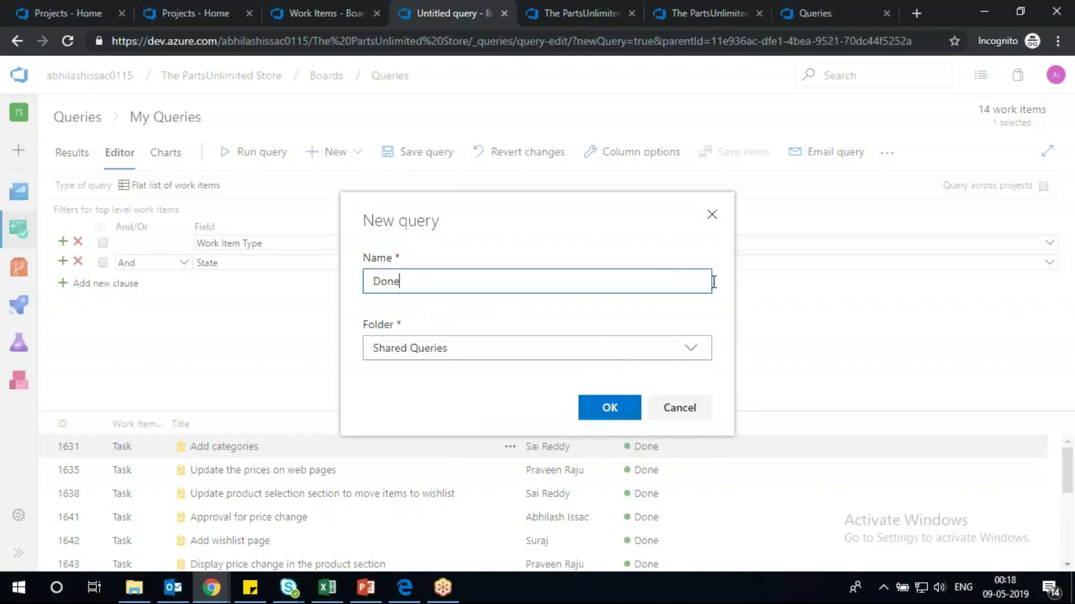
pyautogui.hotkey('ctrl', 'w')
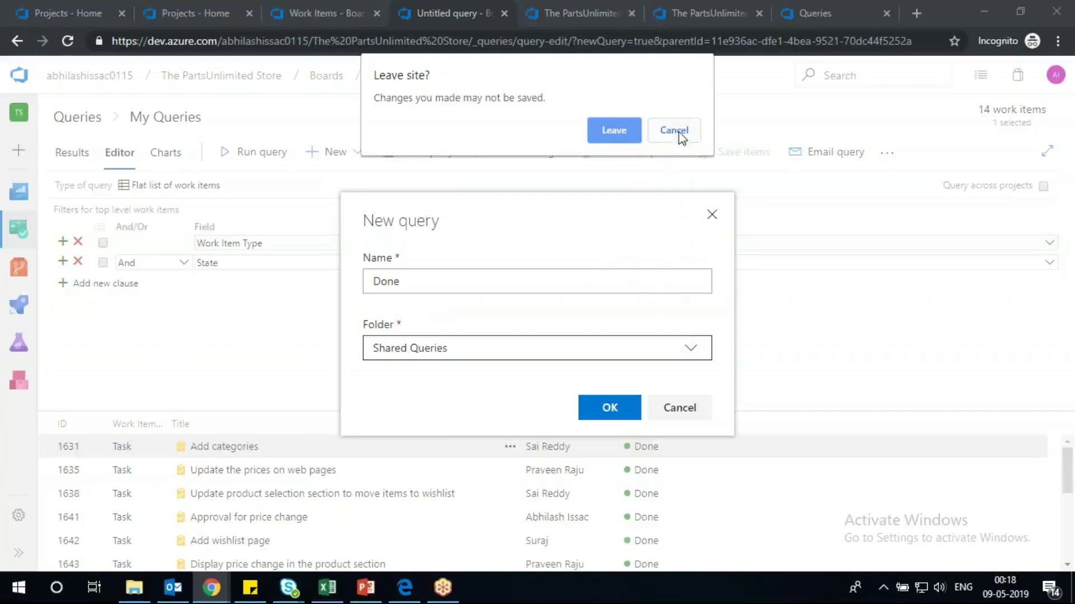
pyautogui.click(674, 130)
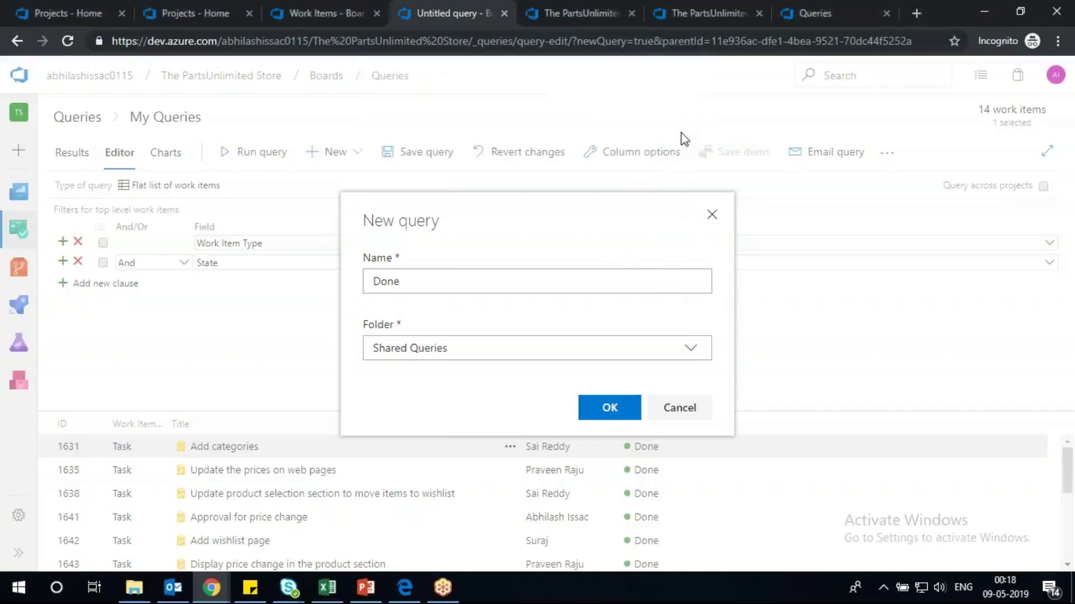
pyautogui.moveTo(409, 282); pyautogui.dragTo(343, 281)
pyautogui.press('BackSpace')
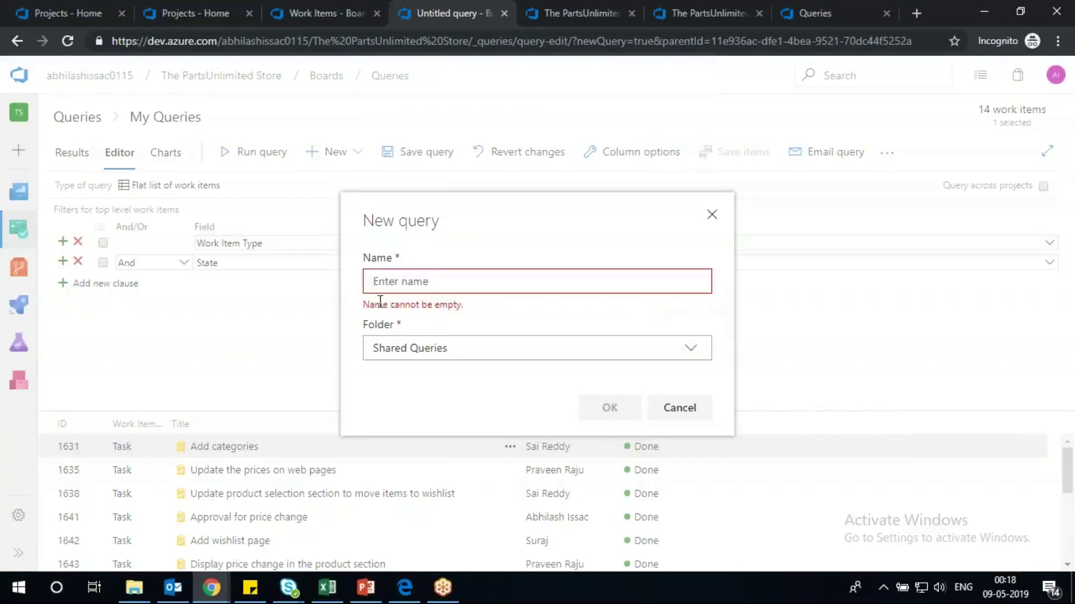
pyautogui.write('Tasks Completed')
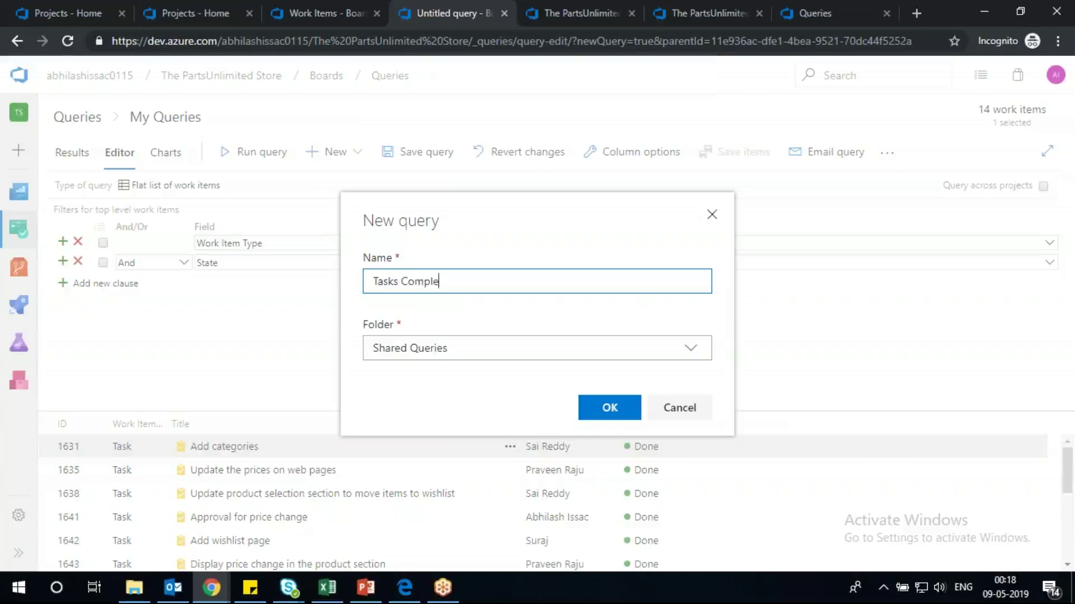
pyautogui.click(610, 407)
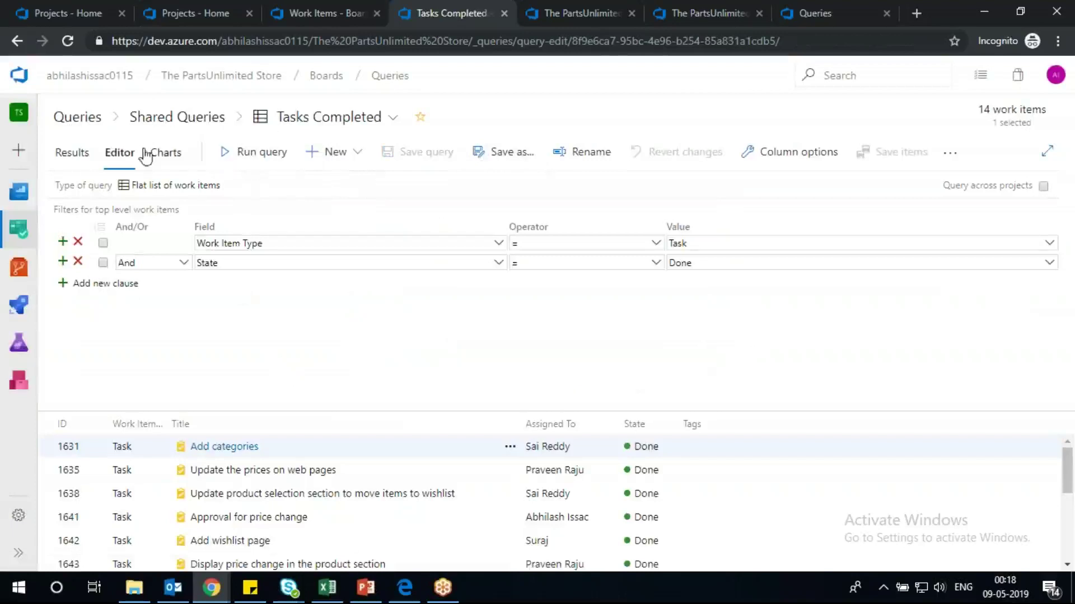
# - Create a pie chart for the Tasks Completed query, grouped by Assigned To
pyautogui.click(163, 157)
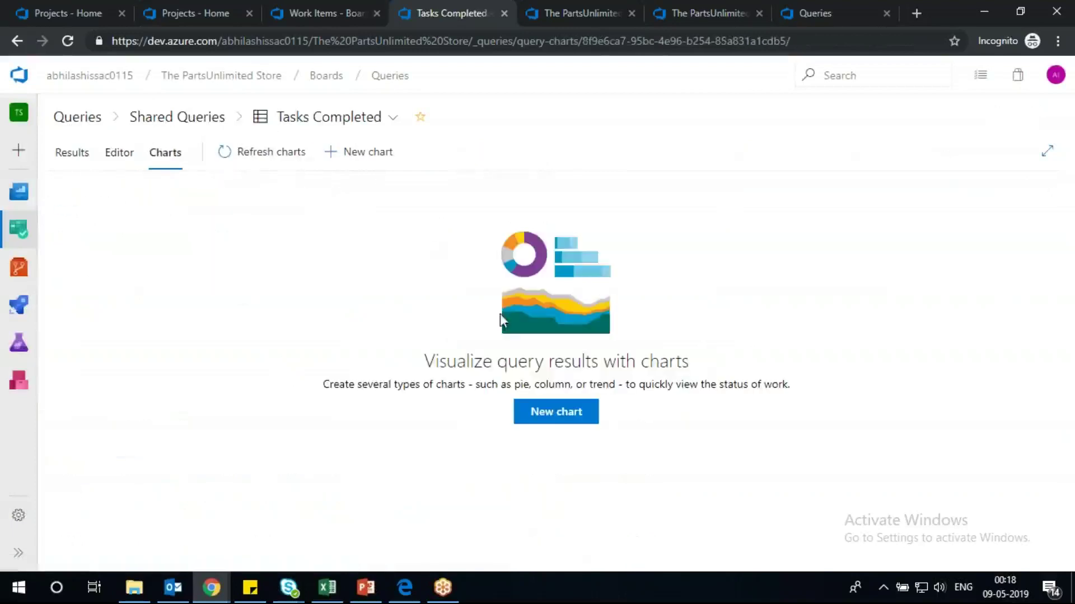
pyautogui.click(566, 417)
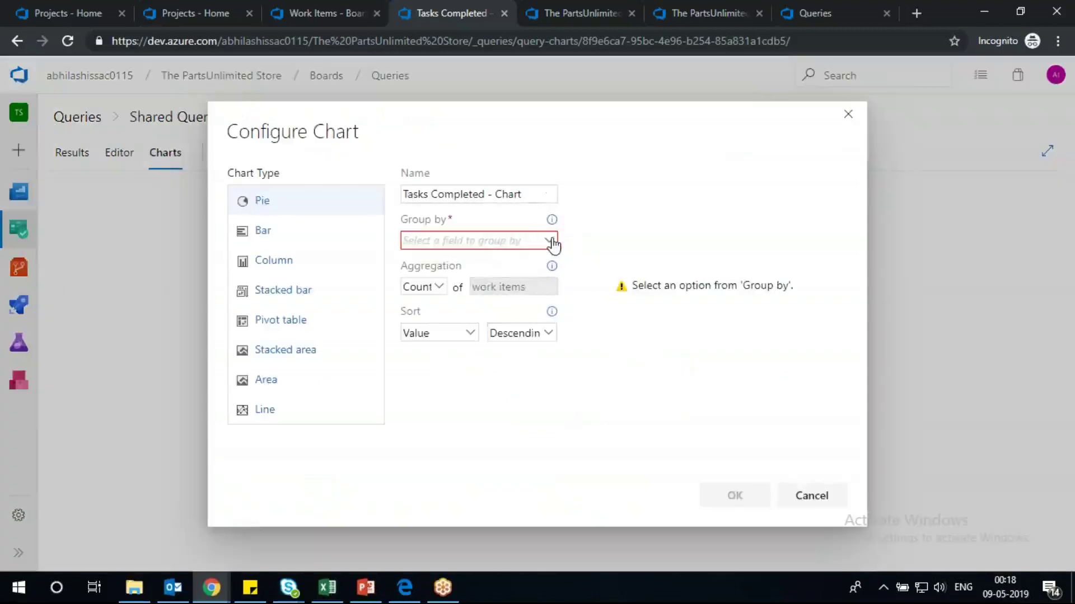
pyautogui.click(553, 242)
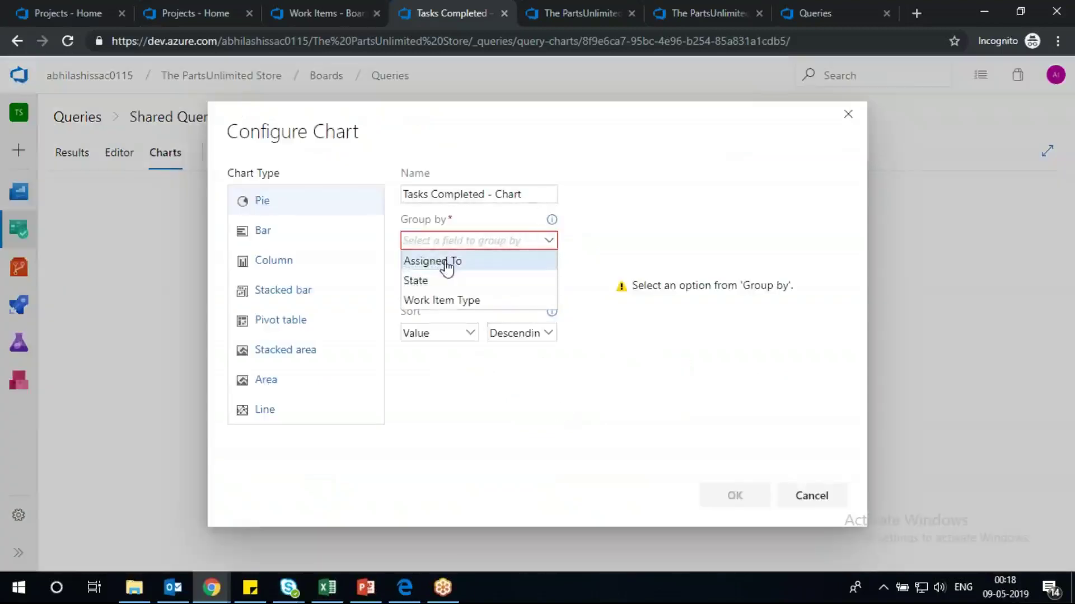
pyautogui.click(448, 262)
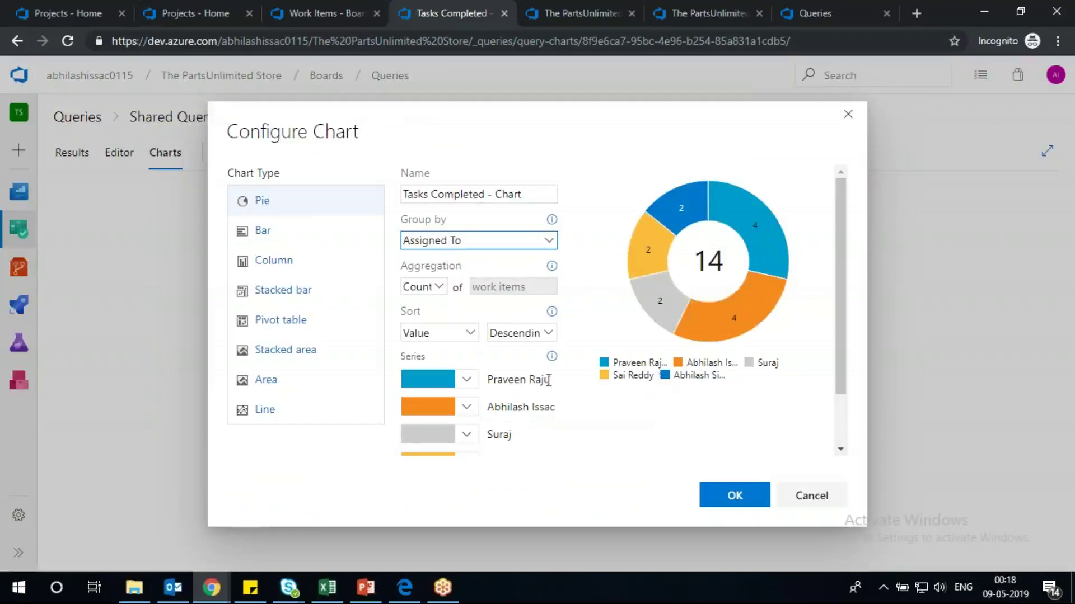
pyautogui.moveTo(672, 296)
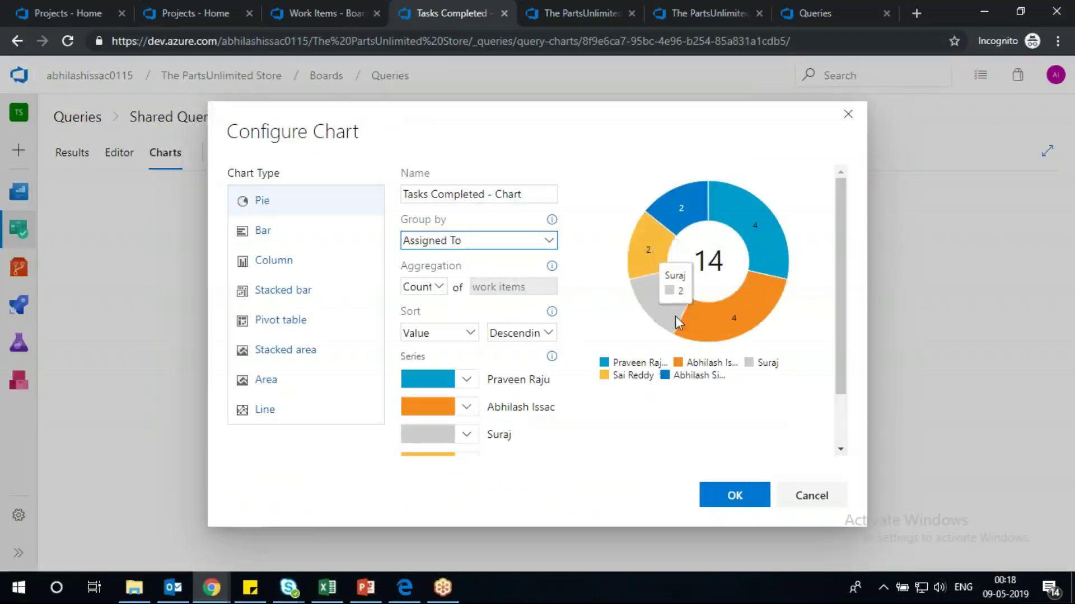
pyautogui.moveTo(713, 215)
pyautogui.moveTo(738, 311)
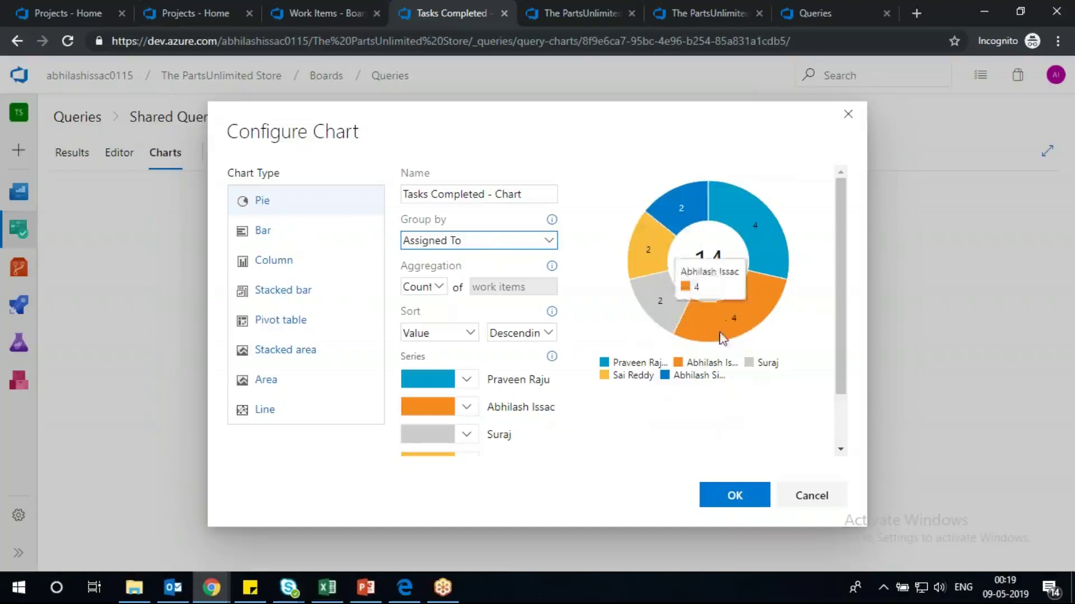
pyautogui.moveTo(835, 338); pyautogui.dragTo(835, 384)
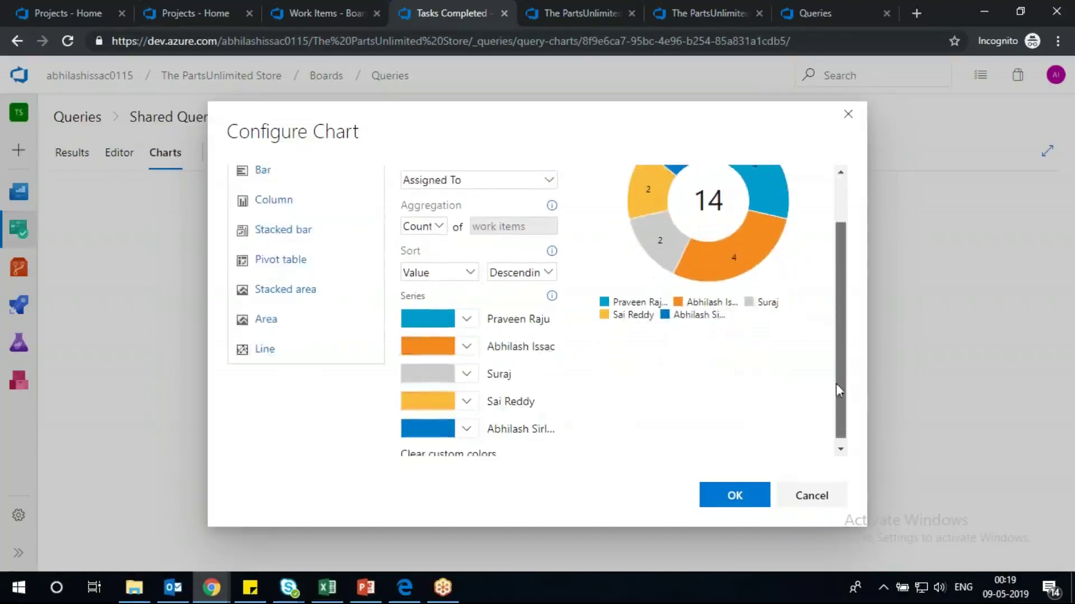
pyautogui.click(735, 496)
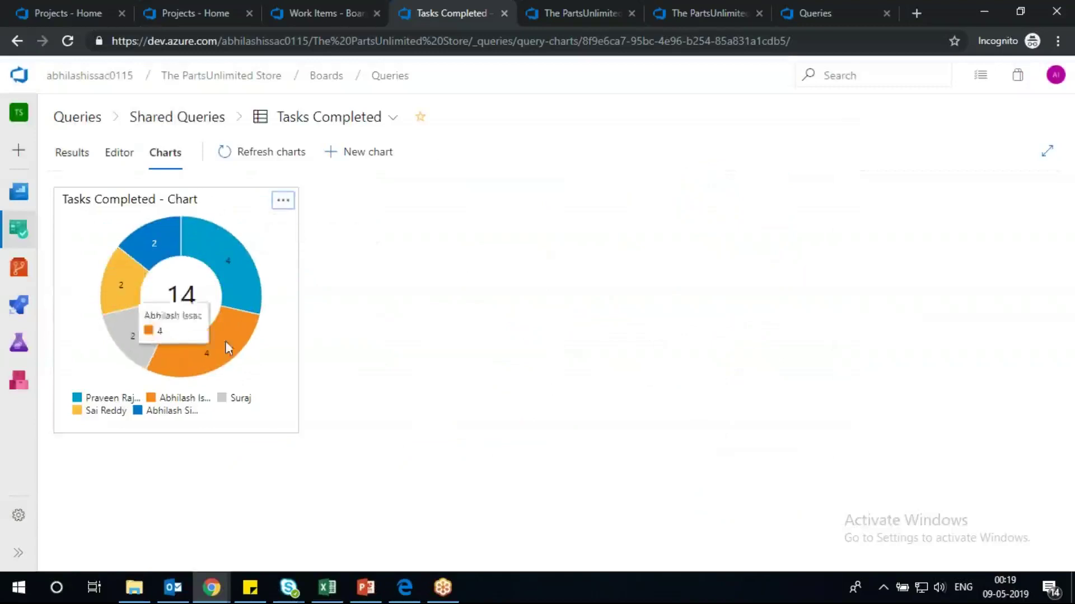
# - Add the Tasks Completed chart to The PartsUnlimited Store Team Overview dashboard
pyautogui.click(284, 203)
pyautogui.click(283, 202)
pyautogui.click(283, 202)
pyautogui.click(283, 202)
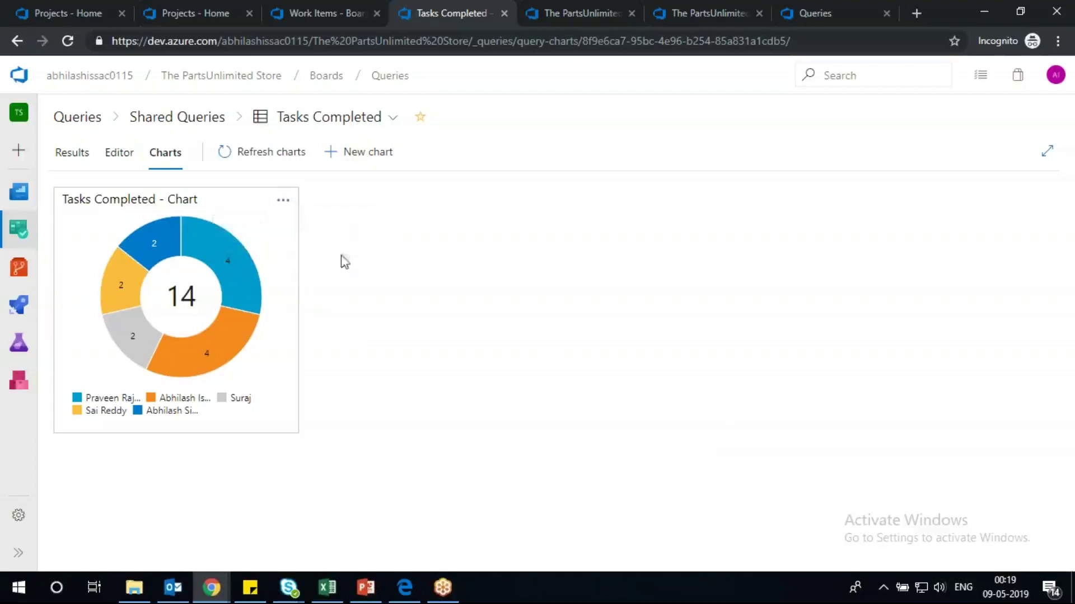
pyautogui.click(285, 202)
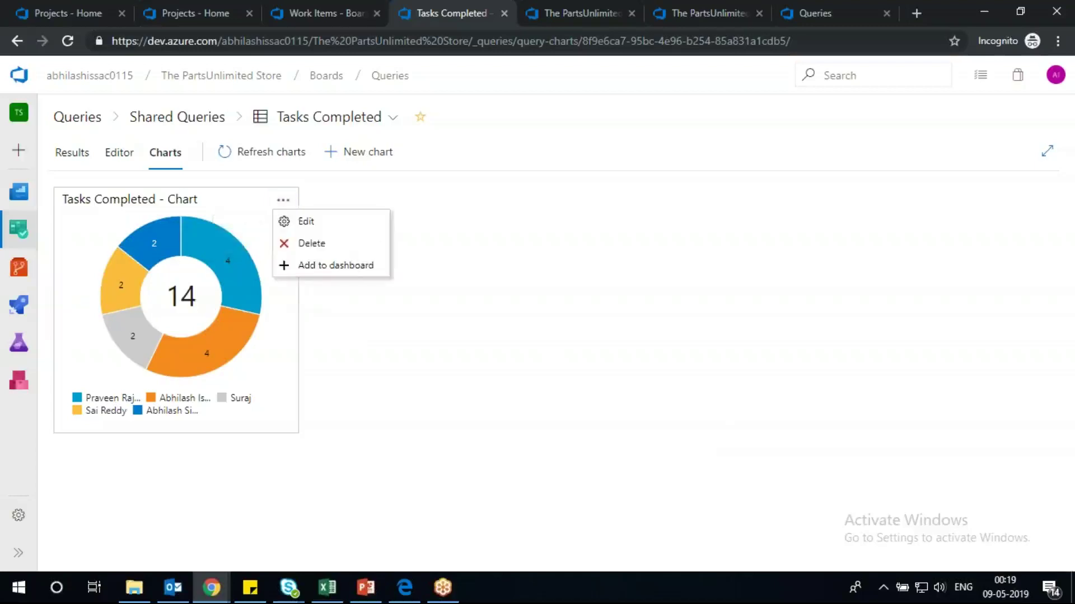
pyautogui.click(333, 266)
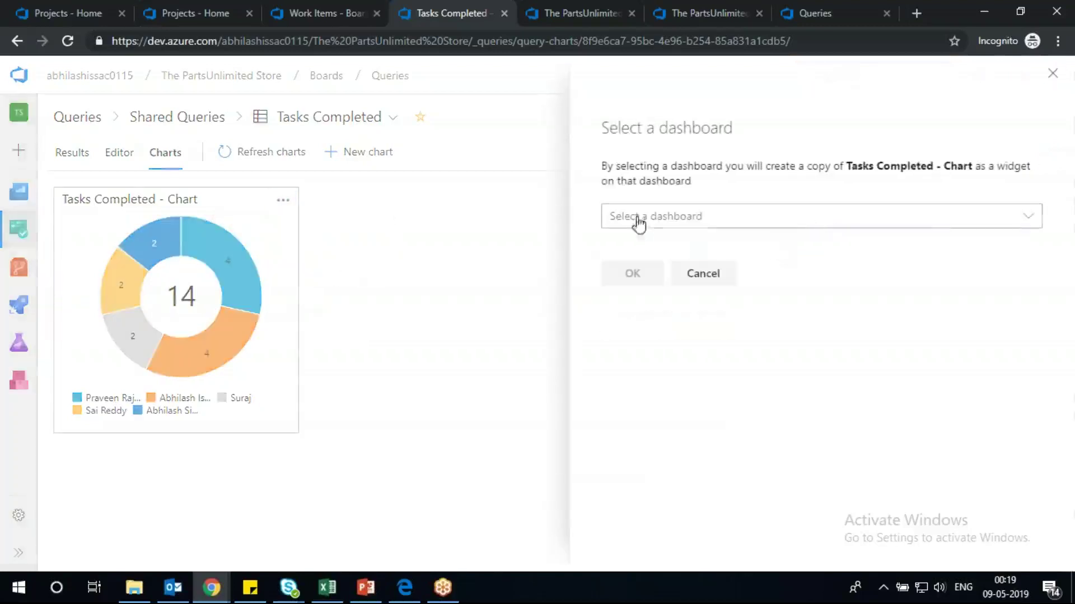
pyautogui.click(1027, 217)
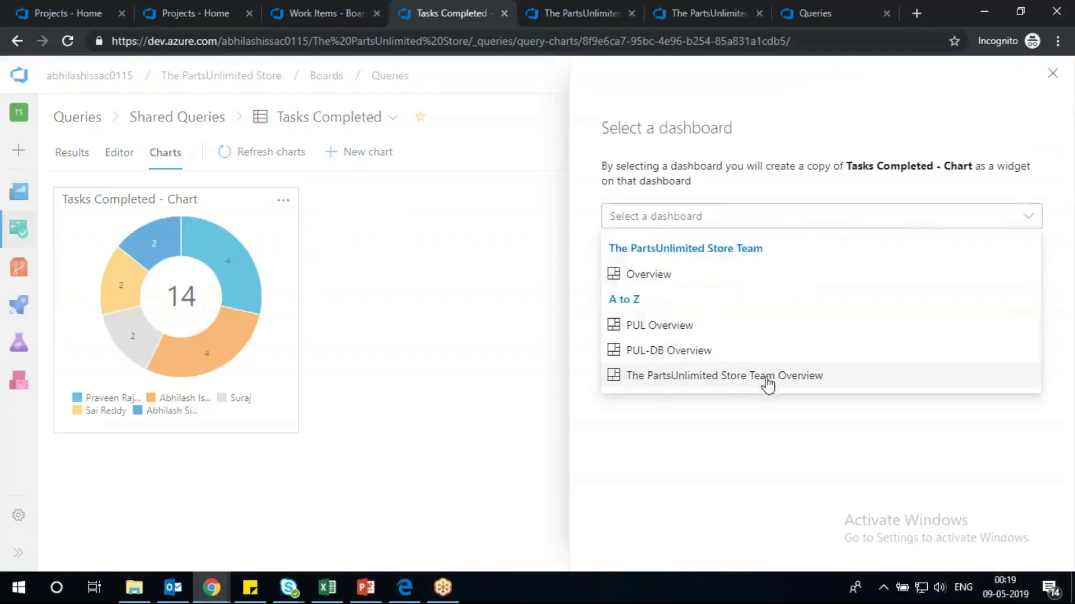
pyautogui.click(690, 378)
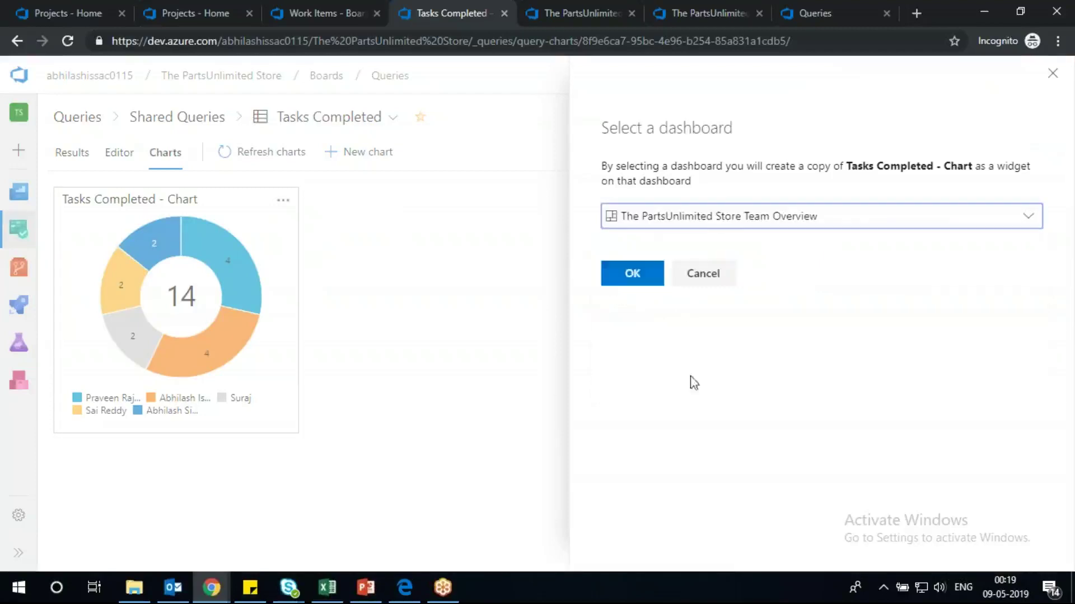
pyautogui.click(632, 274)
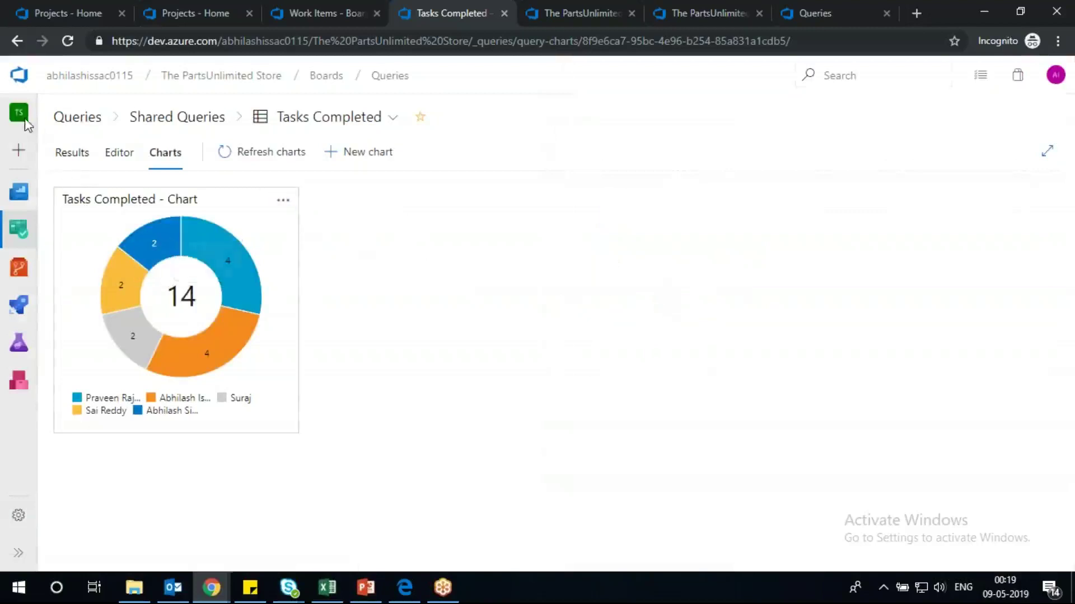
# - Open the project's dashboards and look over the widgets and user story charts on The PartsUnlimited Store Team Overview
pyautogui.moveTo(19, 197)
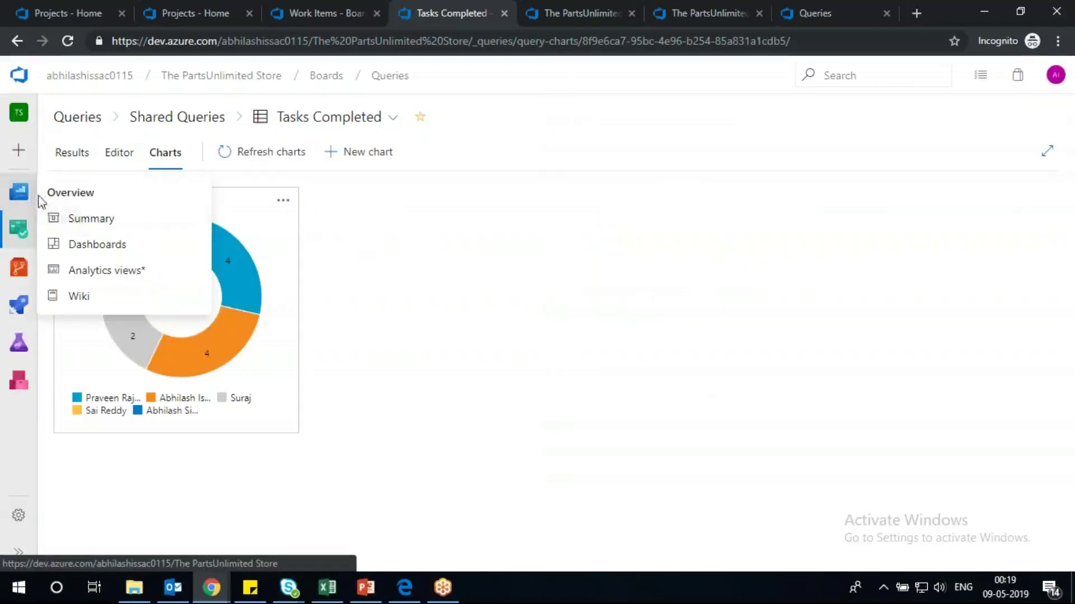
pyautogui.click(123, 245)
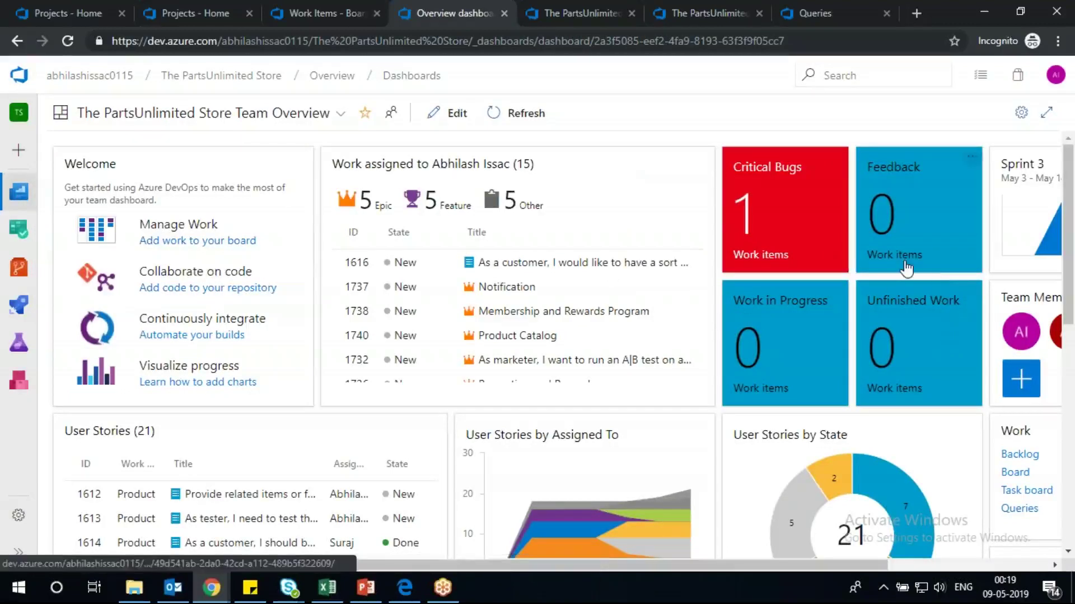
pyautogui.scroll(-5, 912, 285)
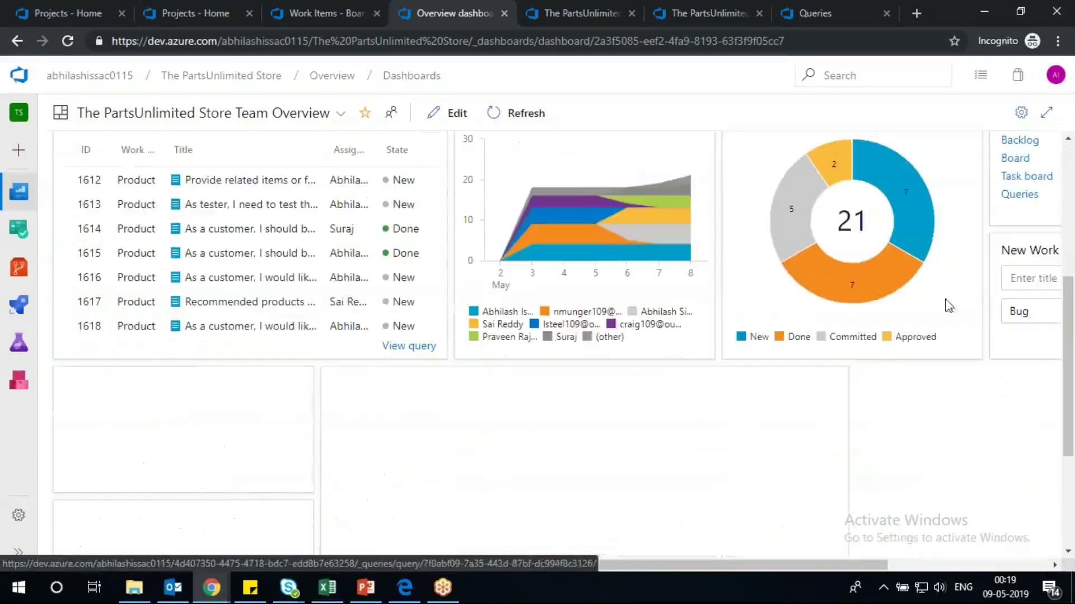
pyautogui.scroll(1, 923, 305)
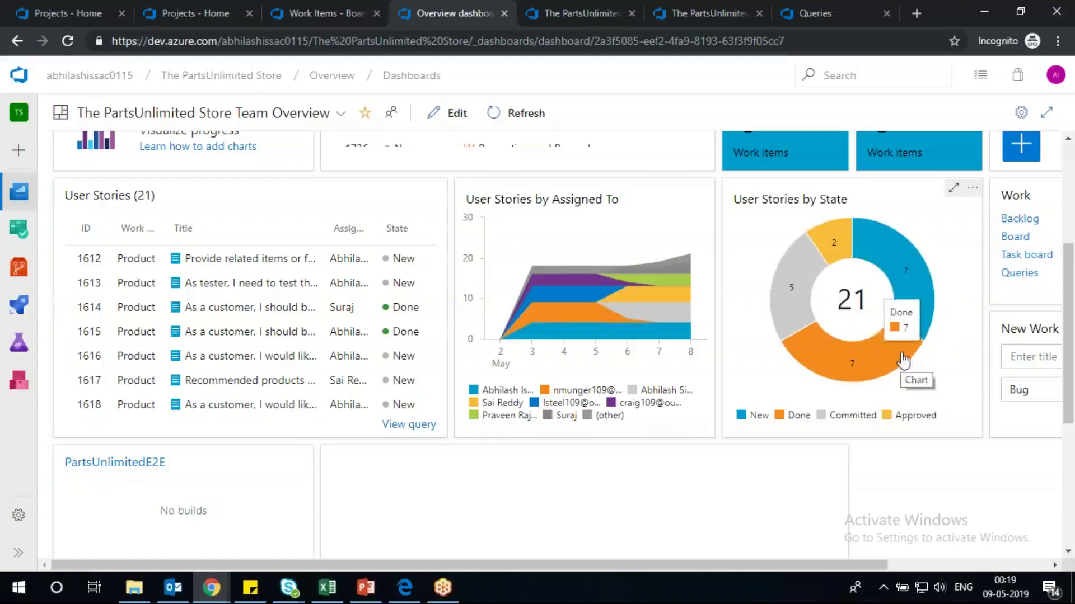
pyautogui.scroll(1, 920, 354)
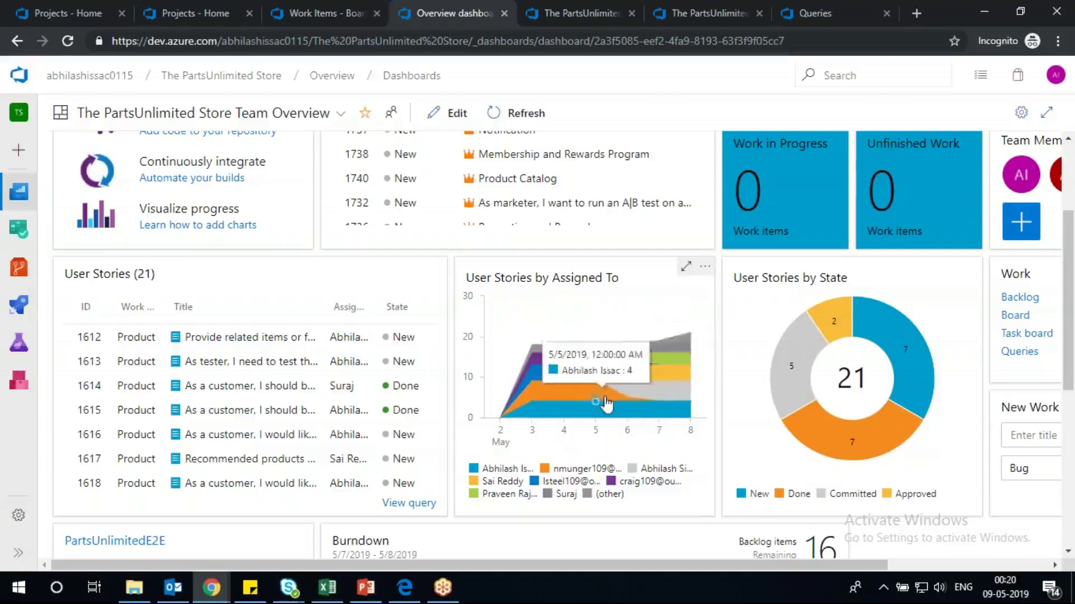
pyautogui.scroll(3, 638, 392)
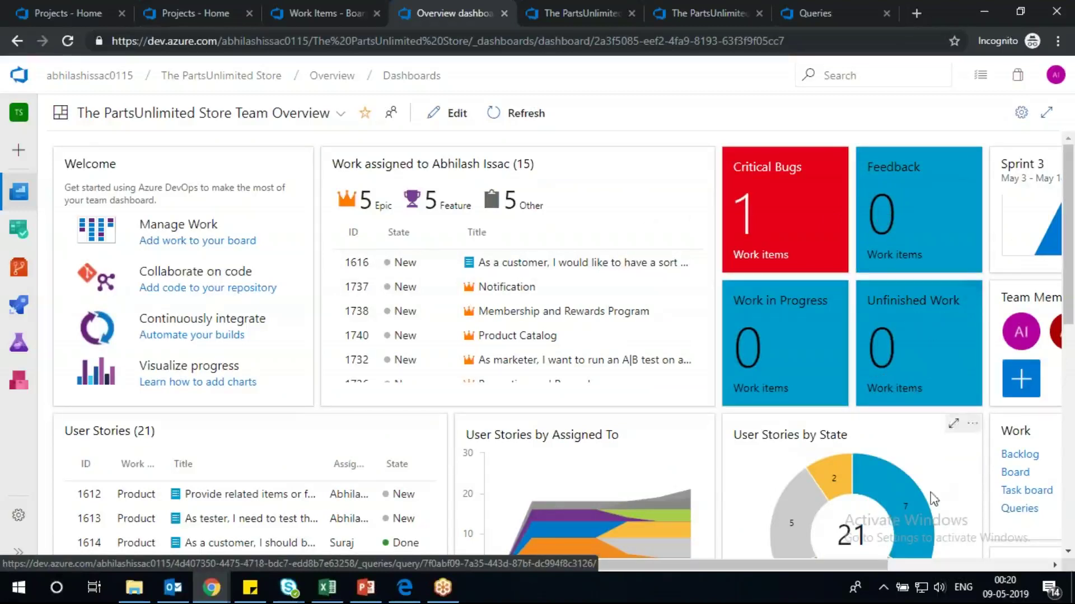
pyautogui.moveTo(866, 563); pyautogui.dragTo(971, 564)
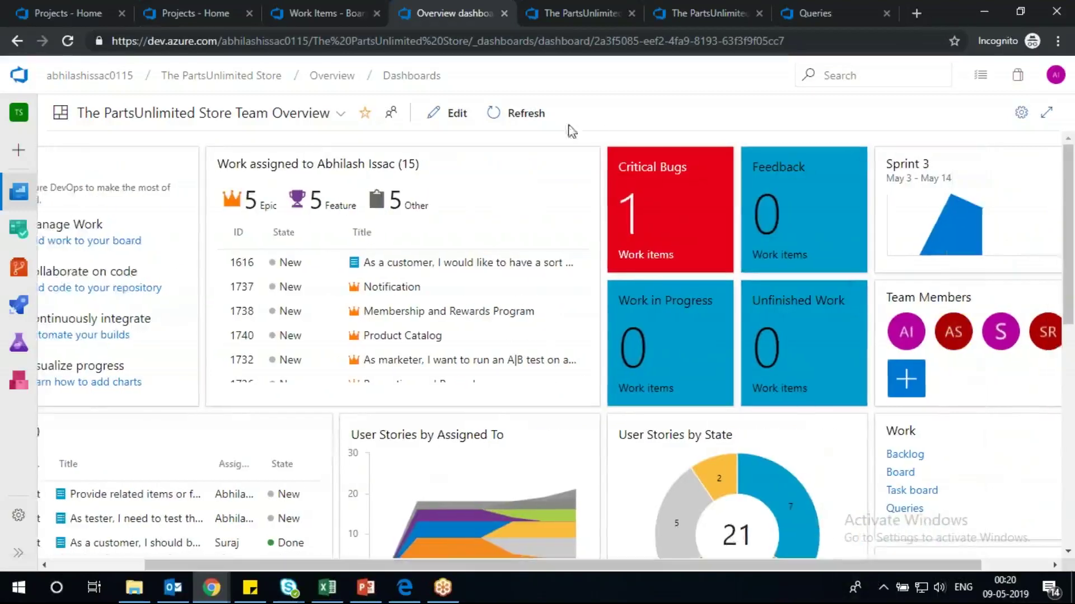
# - Start editing The PartsUnlimited Store Team Overview dashboard and add a Burndown widget from the widget catalog
pyautogui.click(458, 117)
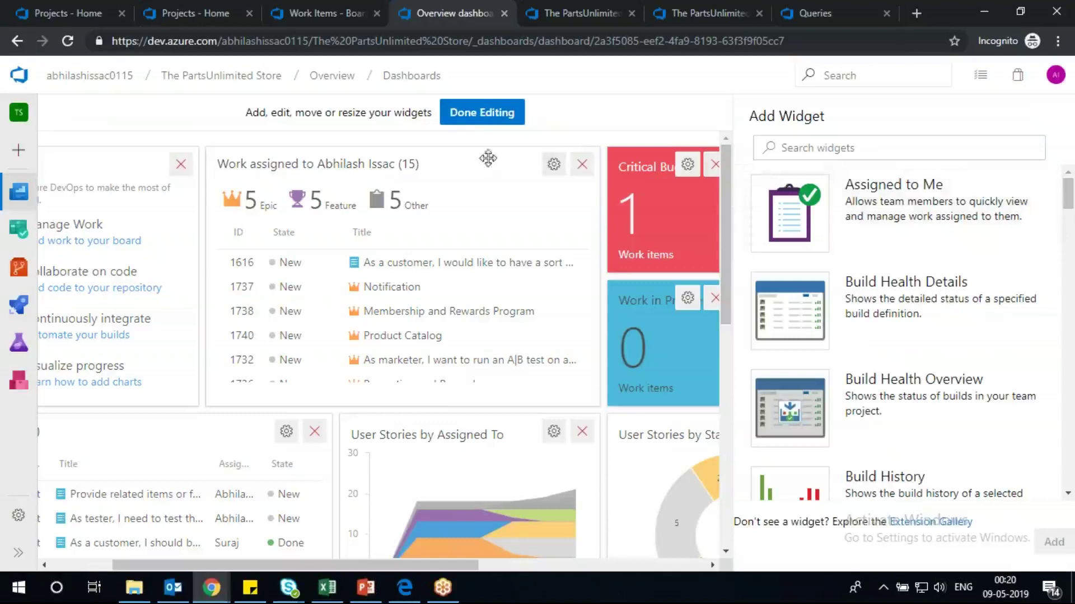
pyautogui.moveTo(1069, 212); pyautogui.dragTo(1073, 286)
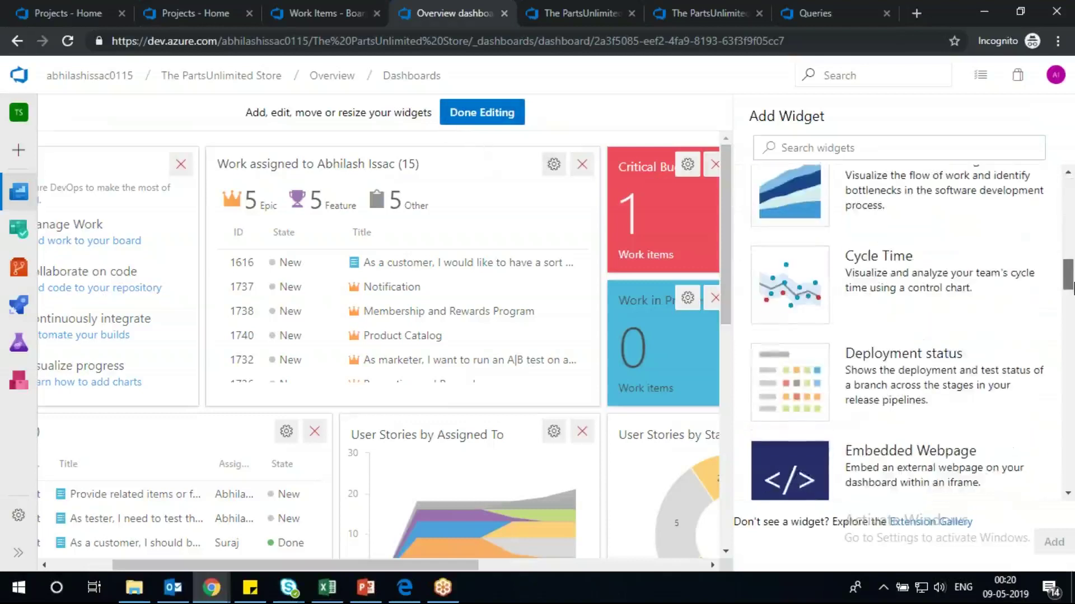
pyautogui.moveTo(1072, 286)
pyautogui.mouseDown()
pyautogui.moveTo(1072, 275)
pyautogui.moveTo(1072, 291)
pyautogui.mouseUp()
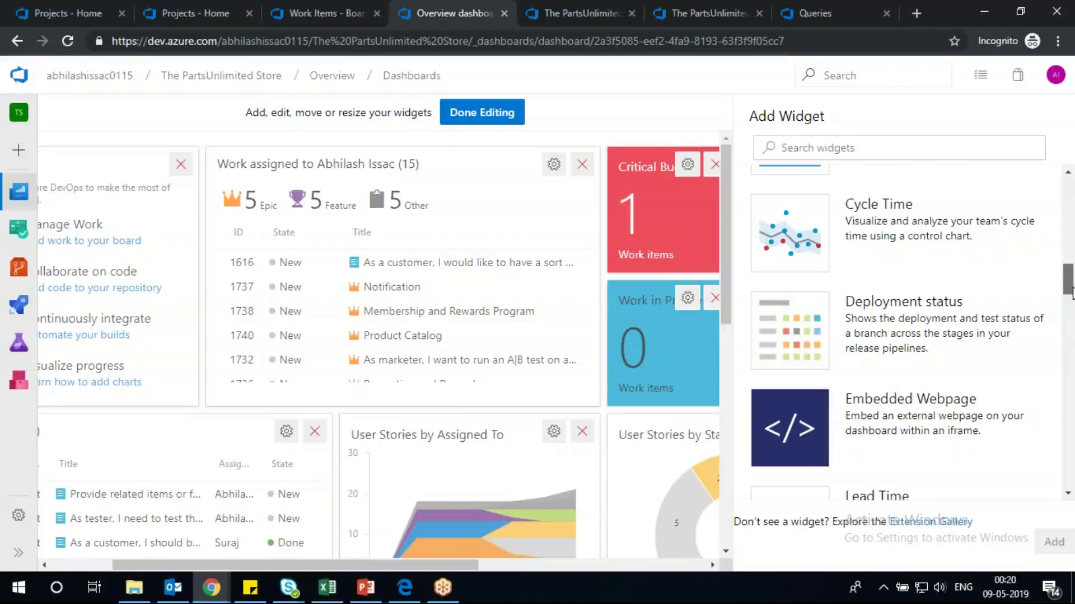
pyautogui.moveTo(1071, 293); pyautogui.dragTo(1072, 240)
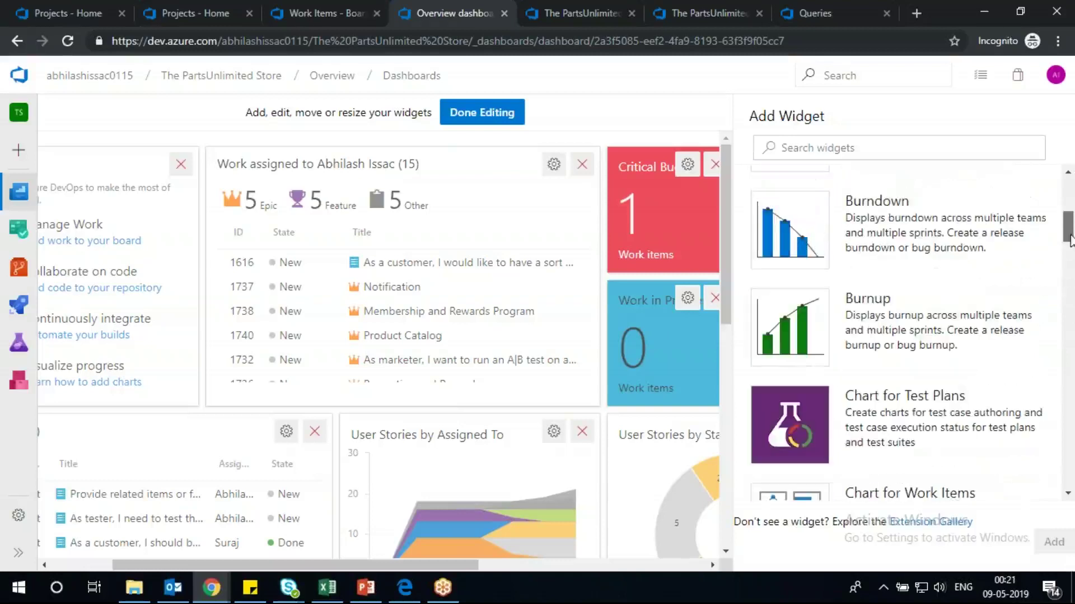
pyautogui.click(912, 204)
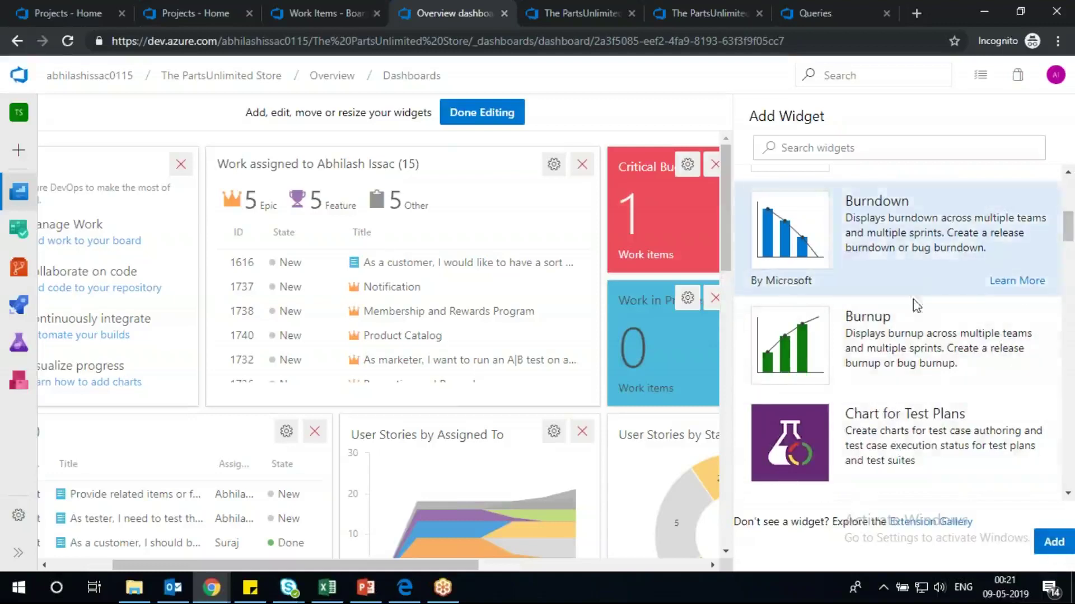
# - Add a Build History widget, browse the remaining widgets in the catalog, and finish editing the dashboard
pyautogui.scroll(1, 912, 327)
pyautogui.scroll(2, 910, 330)
pyautogui.scroll(1, 940, 296)
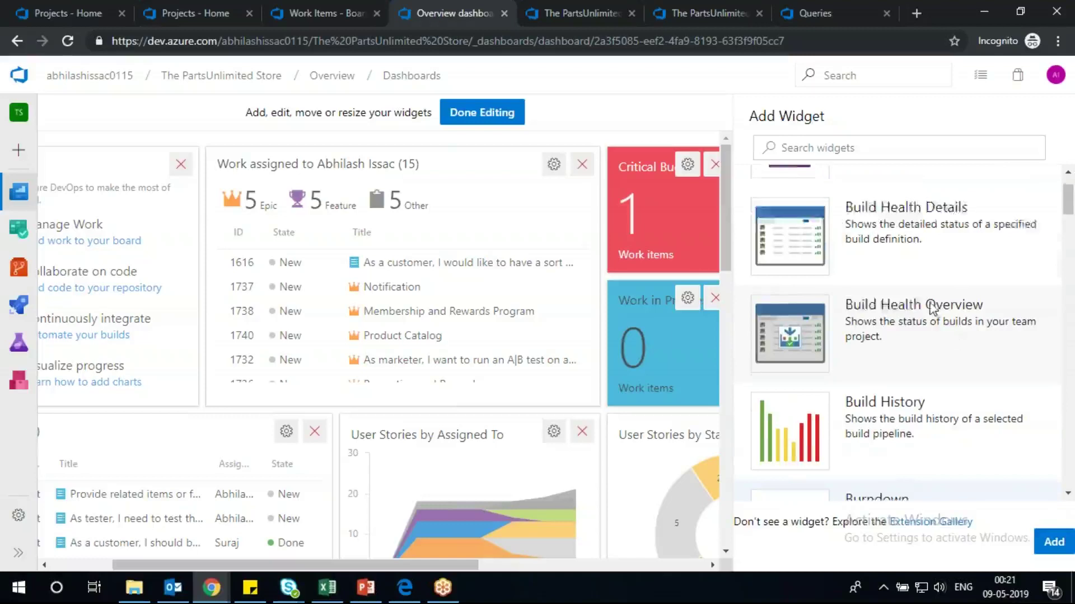
pyautogui.scroll(-3, 918, 335)
pyautogui.click(934, 288)
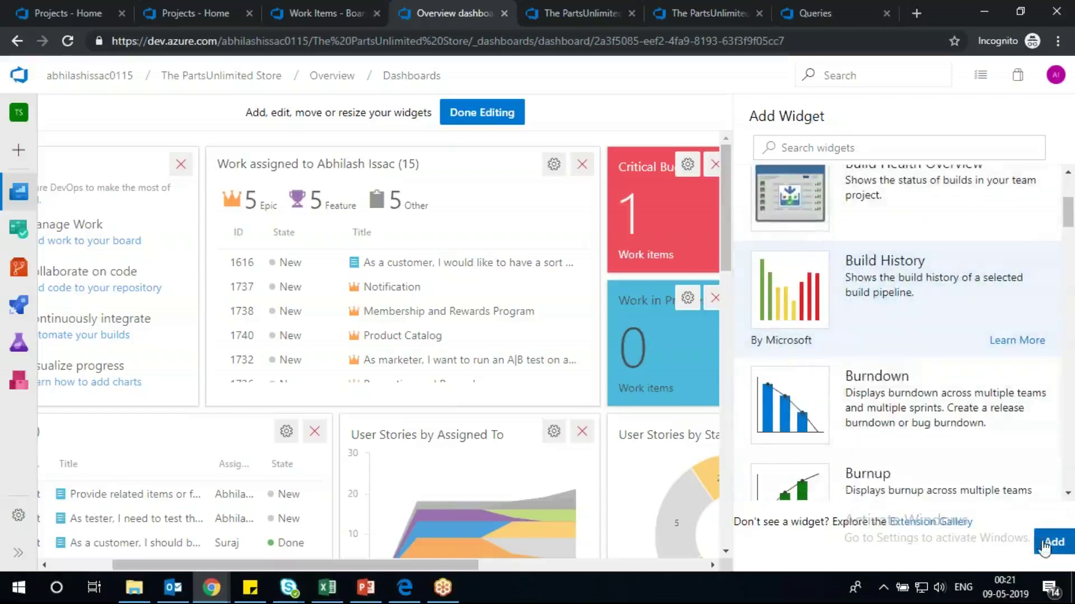
pyautogui.scroll(3, 972, 360)
pyautogui.scroll(1, 972, 379)
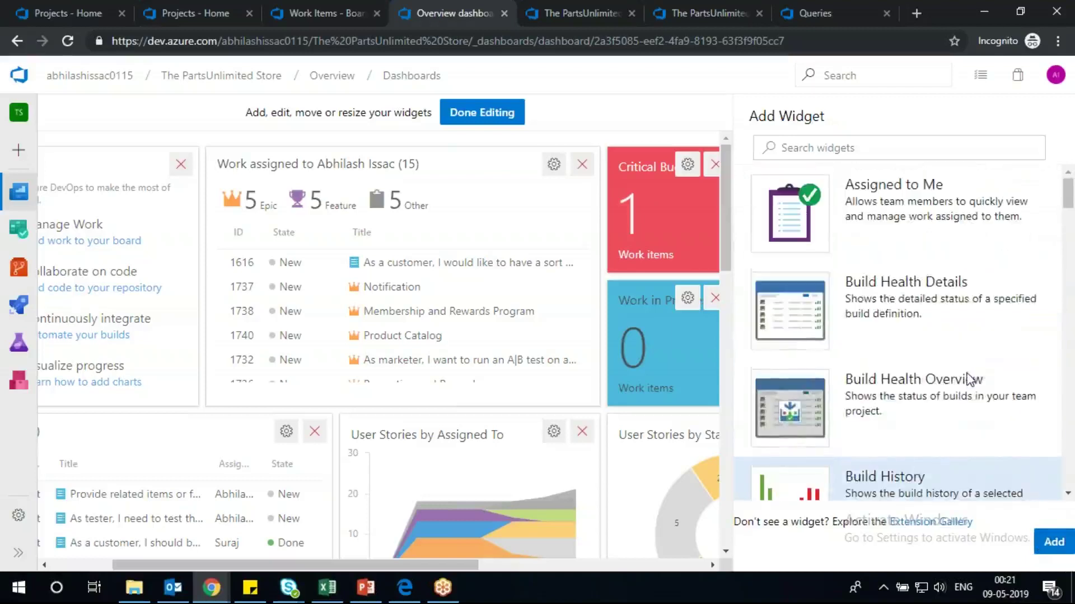
pyautogui.moveTo(1068, 201); pyautogui.dragTo(1072, 385)
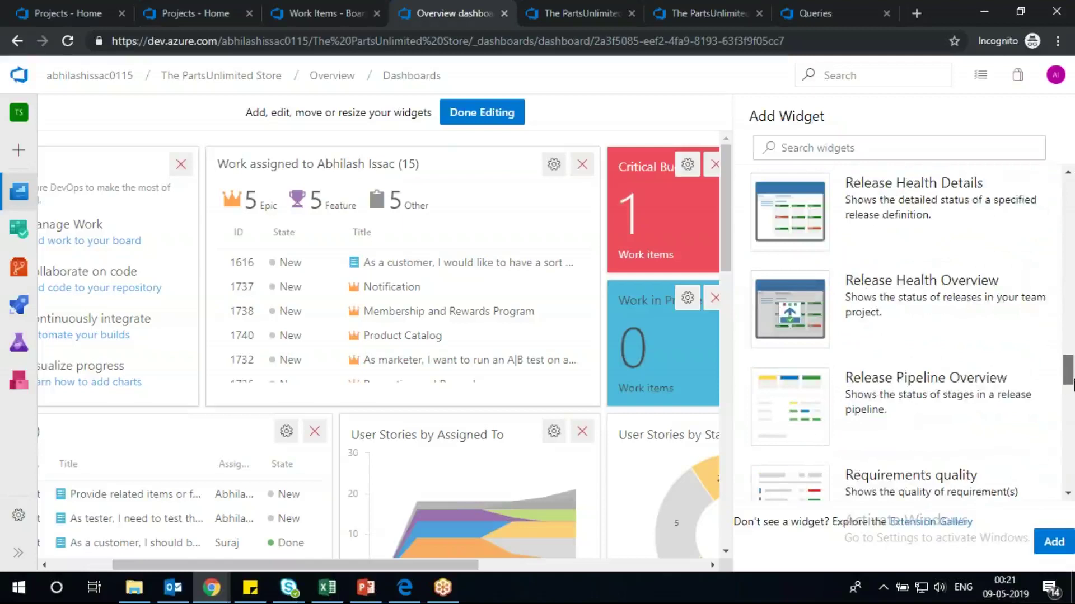
pyautogui.moveTo(1072, 386); pyautogui.dragTo(1070, 387)
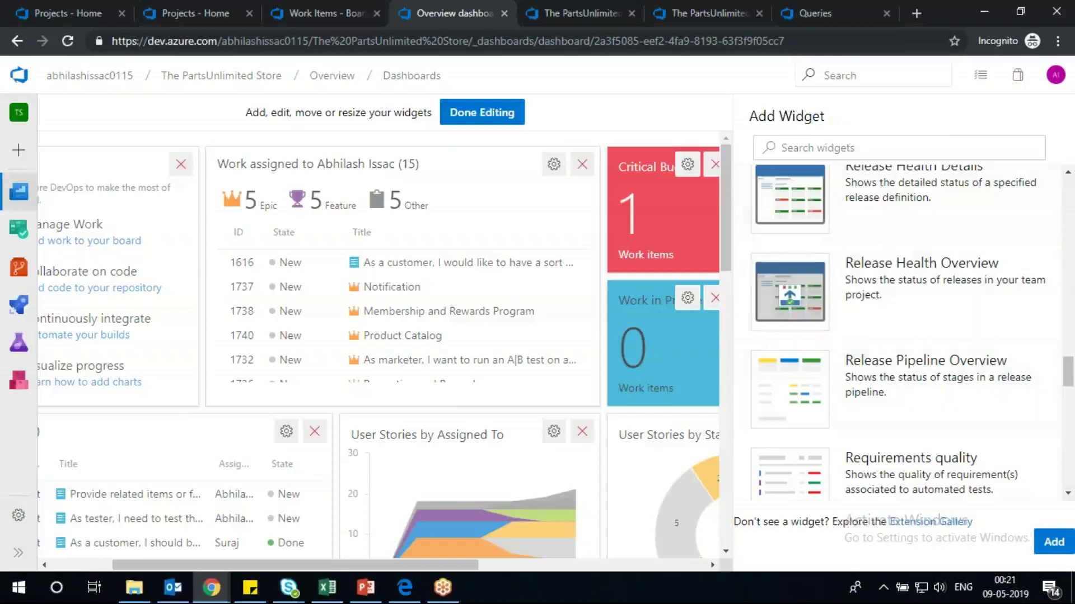
pyautogui.click(456, 113)
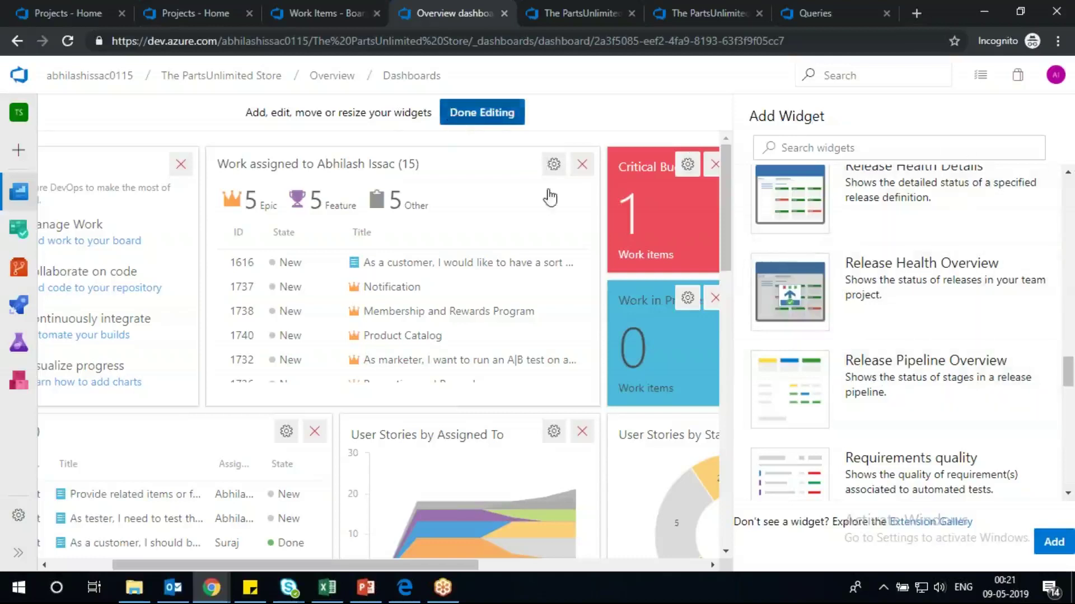
# - Configure the Build History widget to use the PartsUnlimitedE2E pipeline and save it
pyautogui.scroll(-3, 508, 345)
pyautogui.scroll(-5, 507, 344)
pyautogui.moveTo(1067, 206); pyautogui.dragTo(1067, 422)
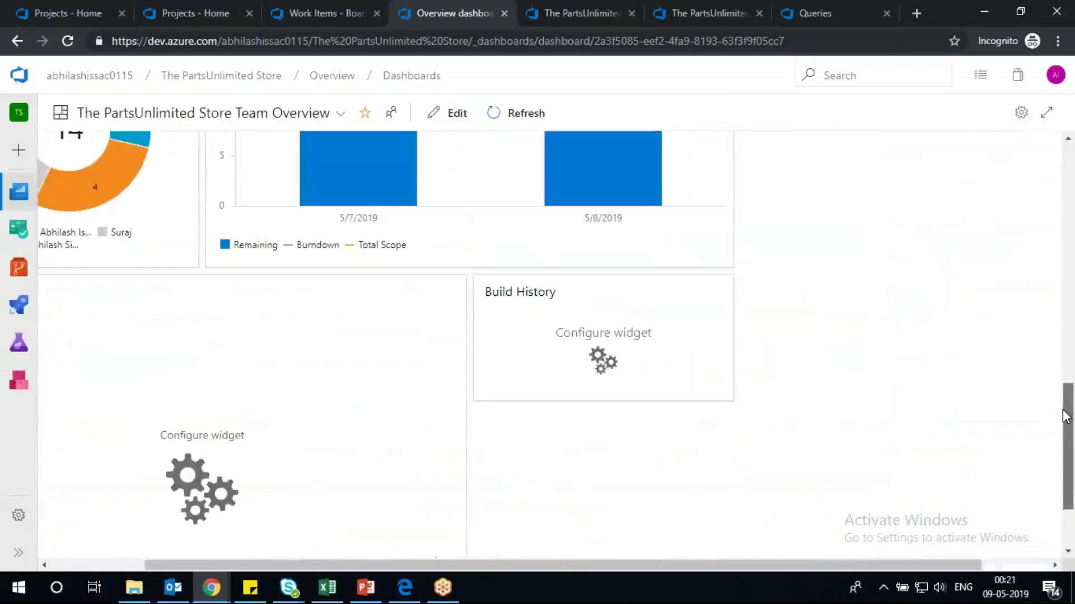
pyautogui.click(612, 336)
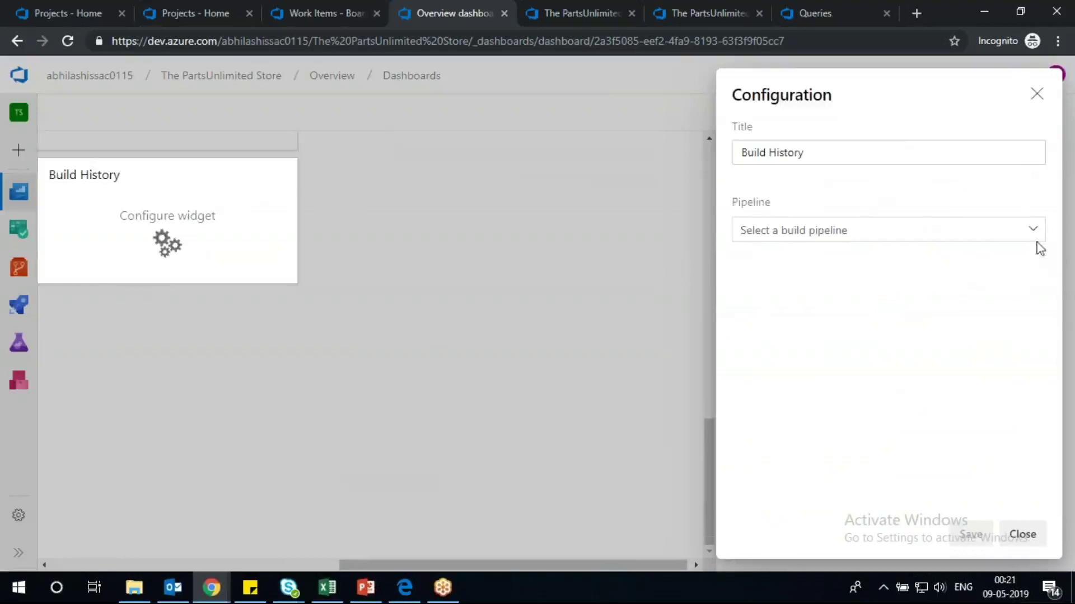
pyautogui.click(1035, 238)
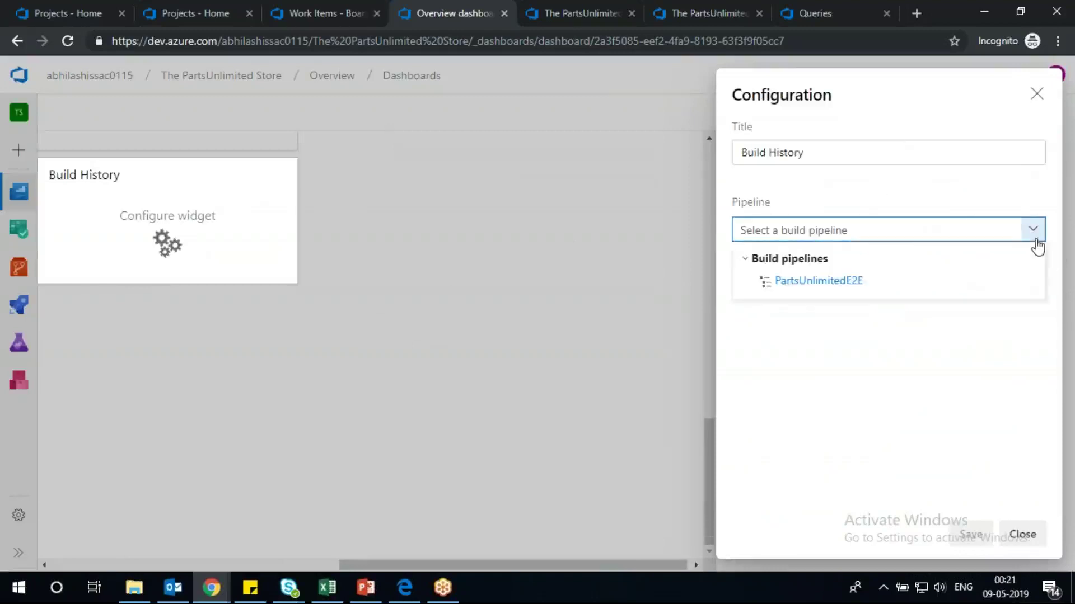
pyautogui.click(817, 282)
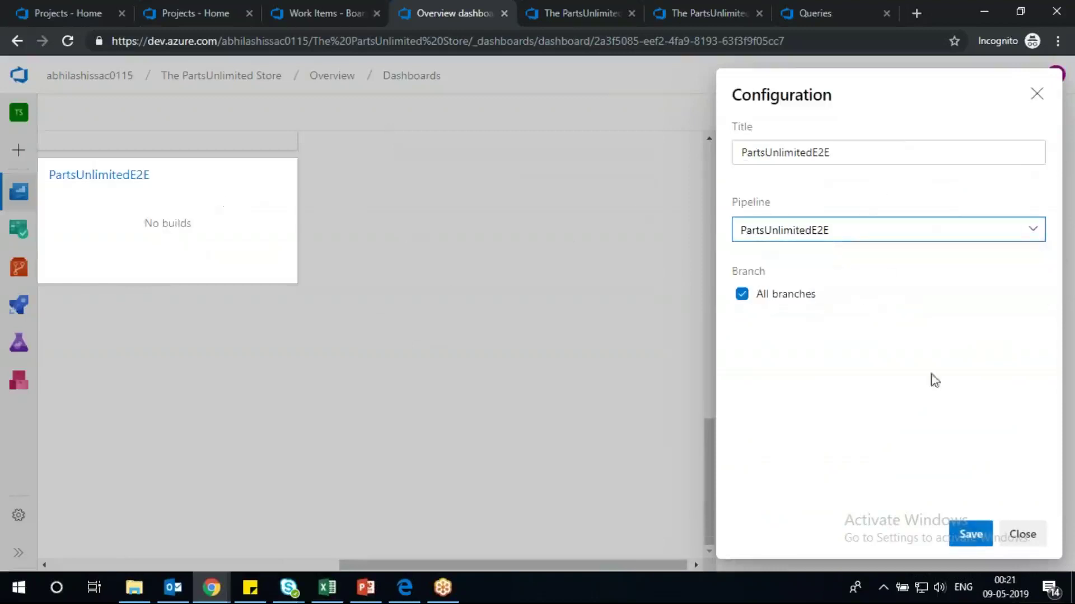
pyautogui.click(970, 536)
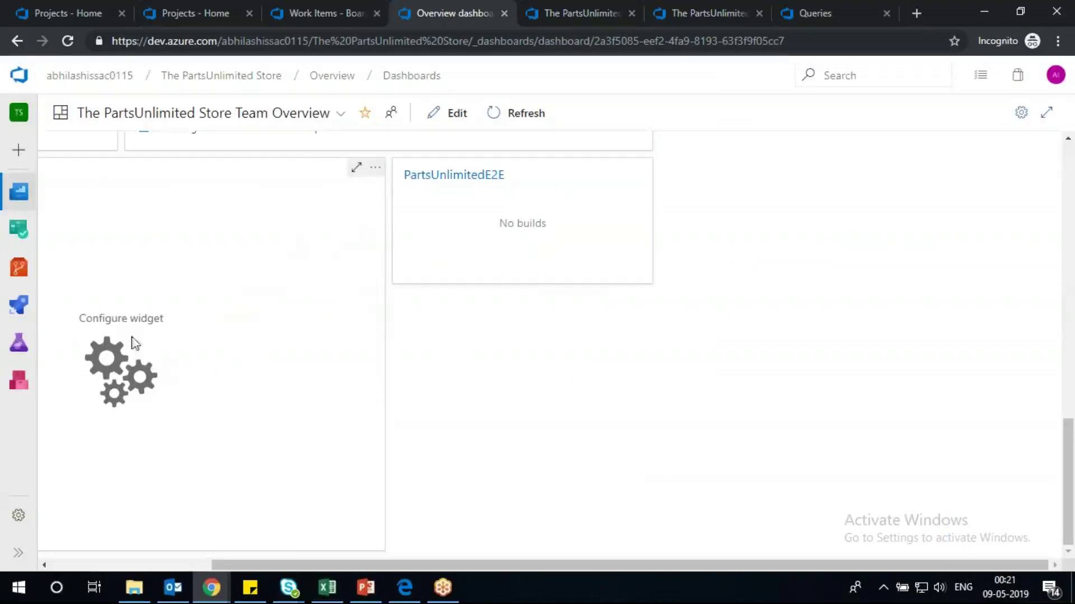
# - Configure the new Burndown widget to plot the Sprint 3 iteration and save it
pyautogui.click(374, 167)
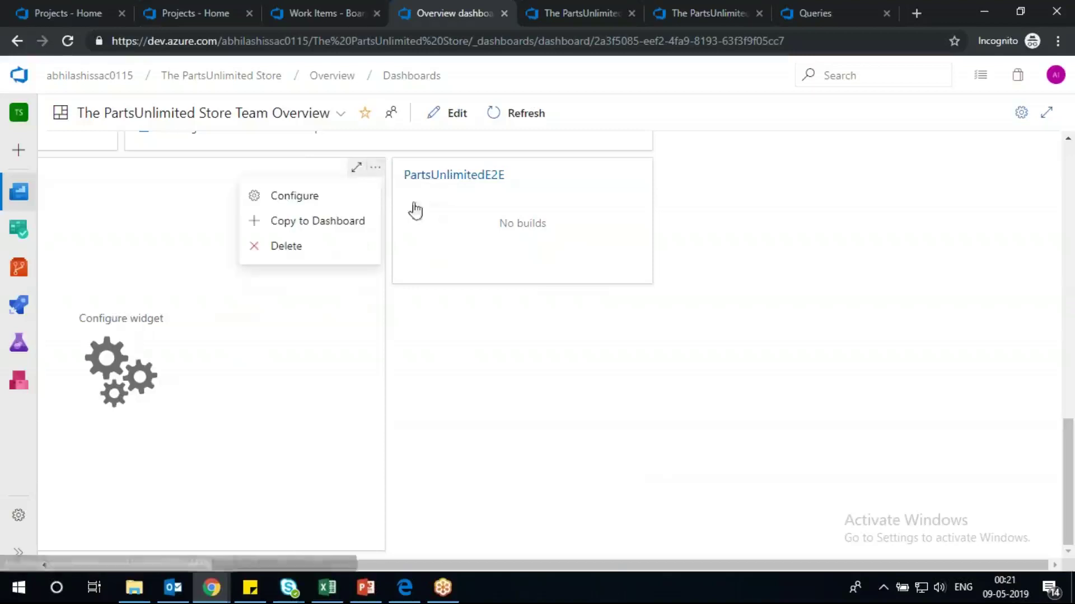
pyautogui.click(319, 204)
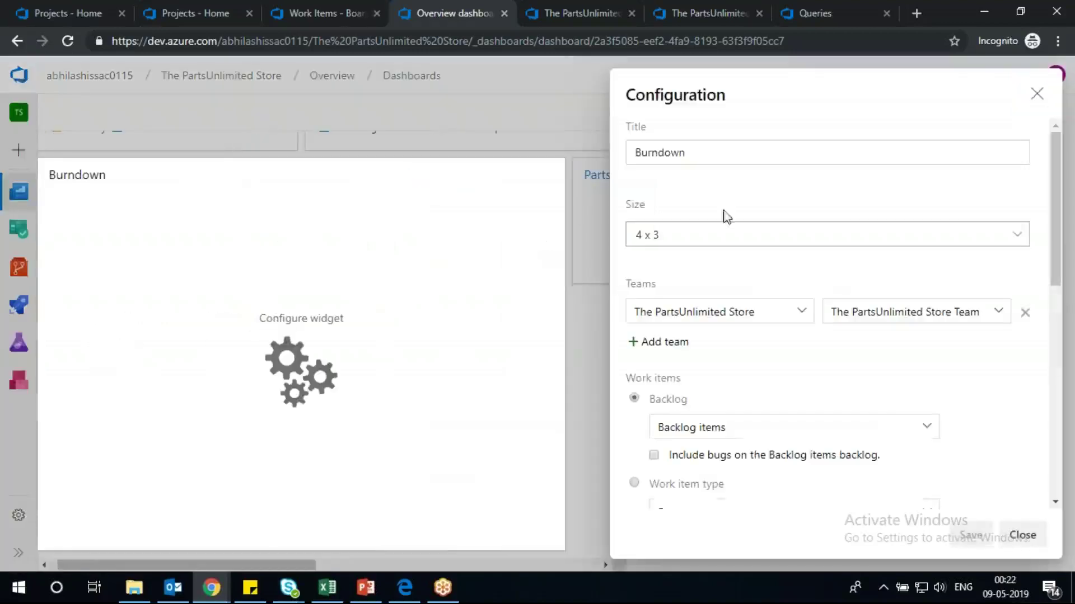
pyautogui.scroll(-1, 837, 392)
pyautogui.scroll(-5, 838, 397)
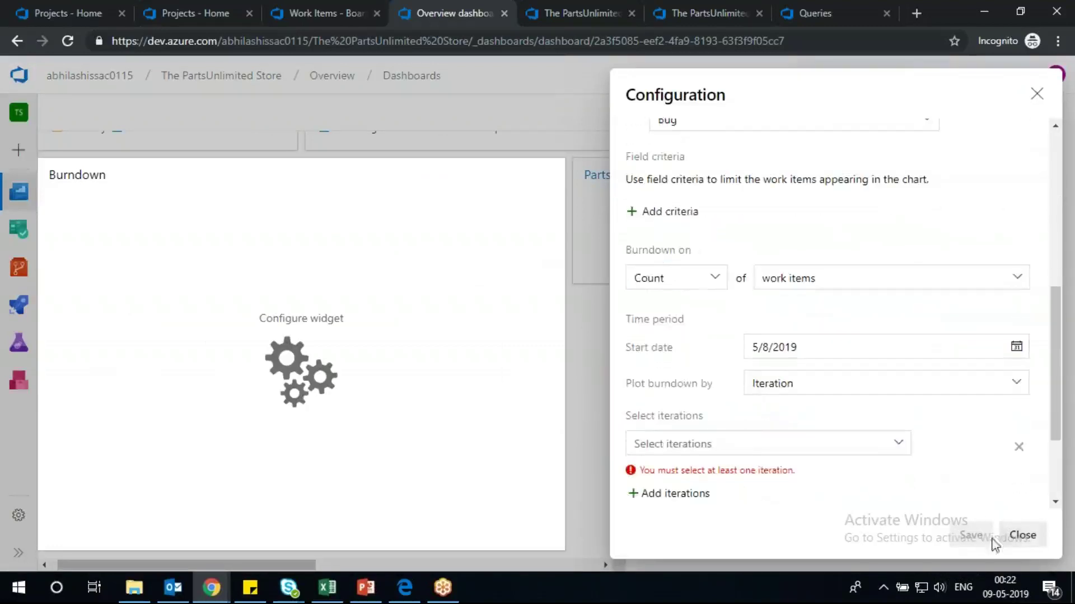
pyautogui.click(898, 456)
pyautogui.click(897, 456)
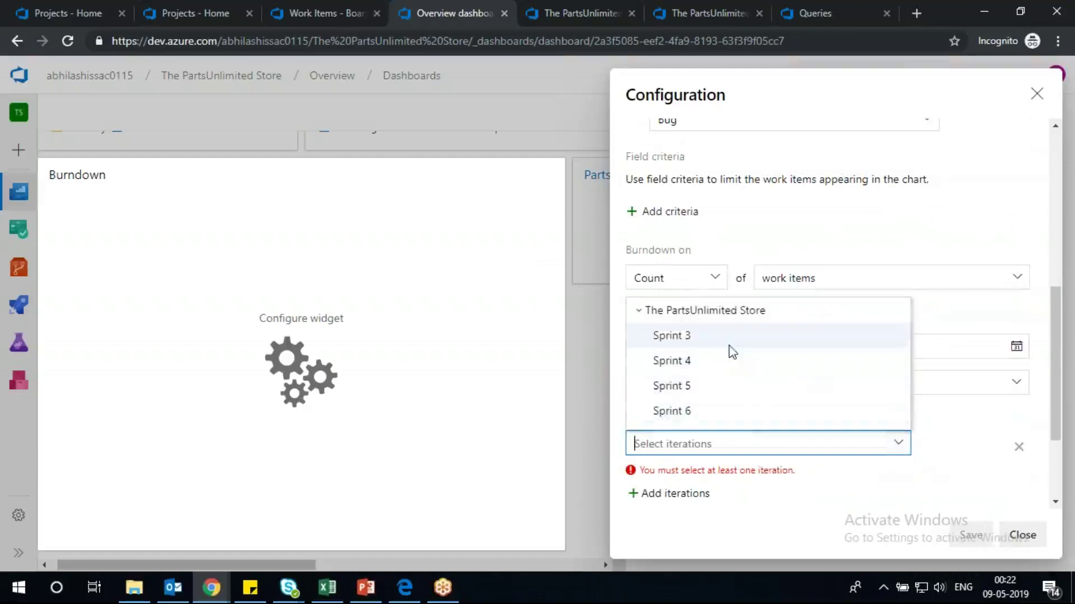
pyautogui.click(680, 340)
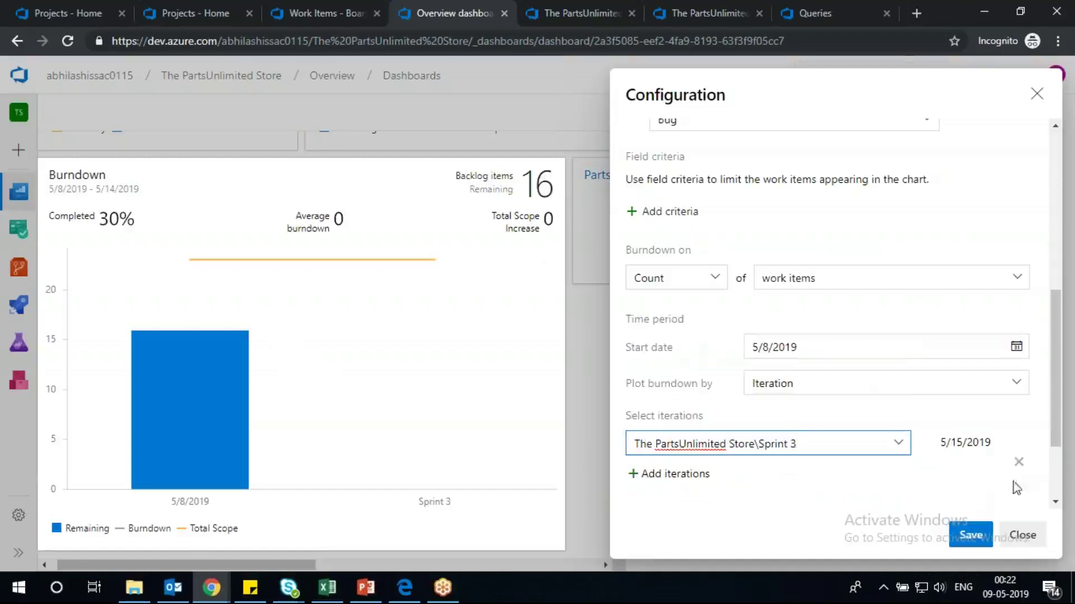
pyautogui.click(983, 536)
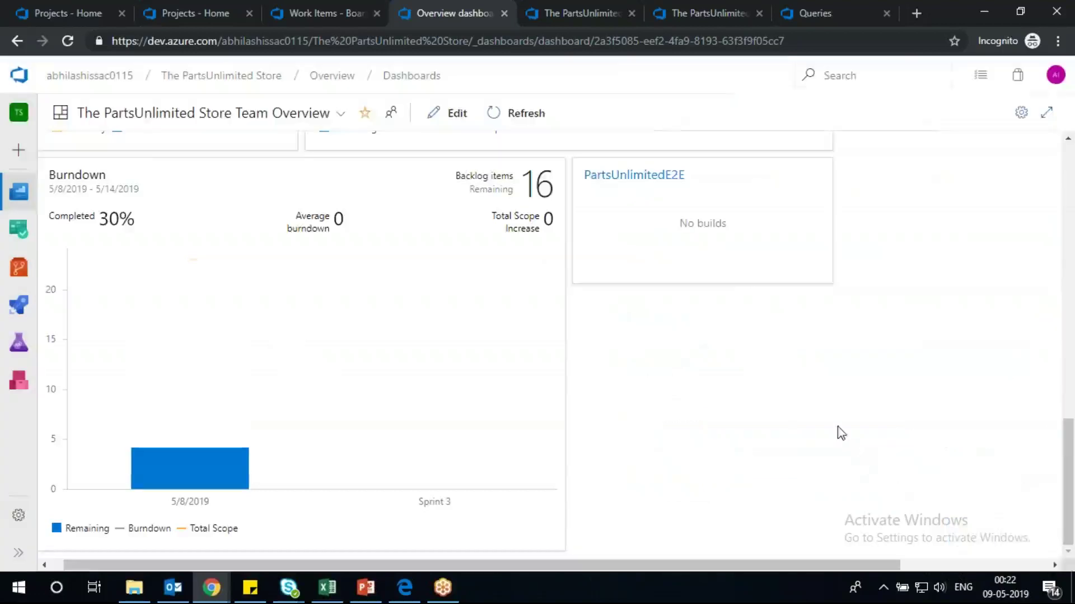
# - Look over the newly configured widgets, the Tasks Completed chart and the assigned work list on the dashboard
pyautogui.scroll(4, 378, 398)
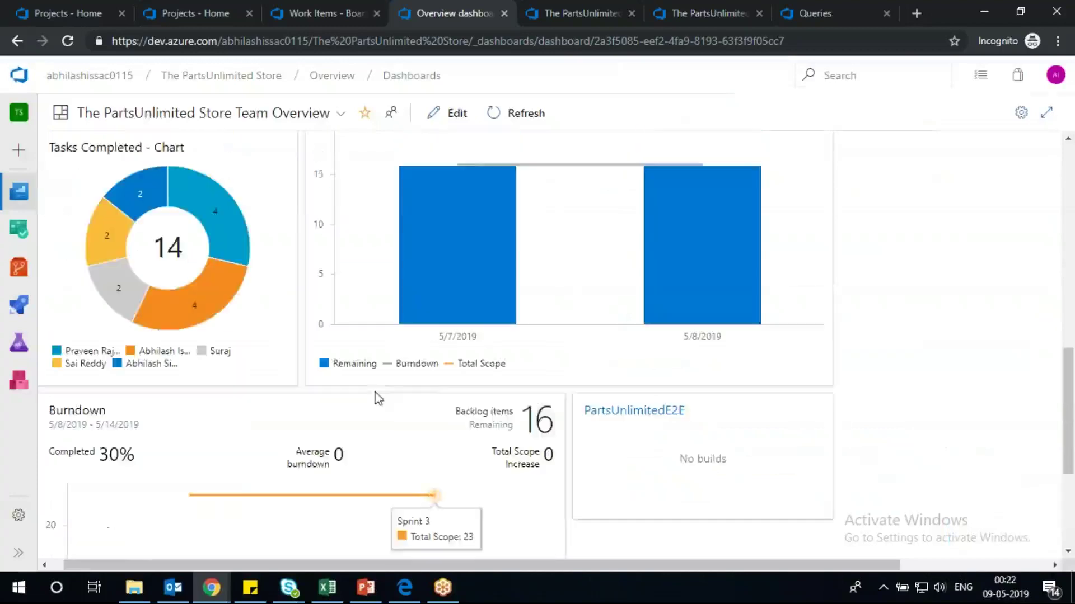
pyautogui.scroll(-3, 432, 380)
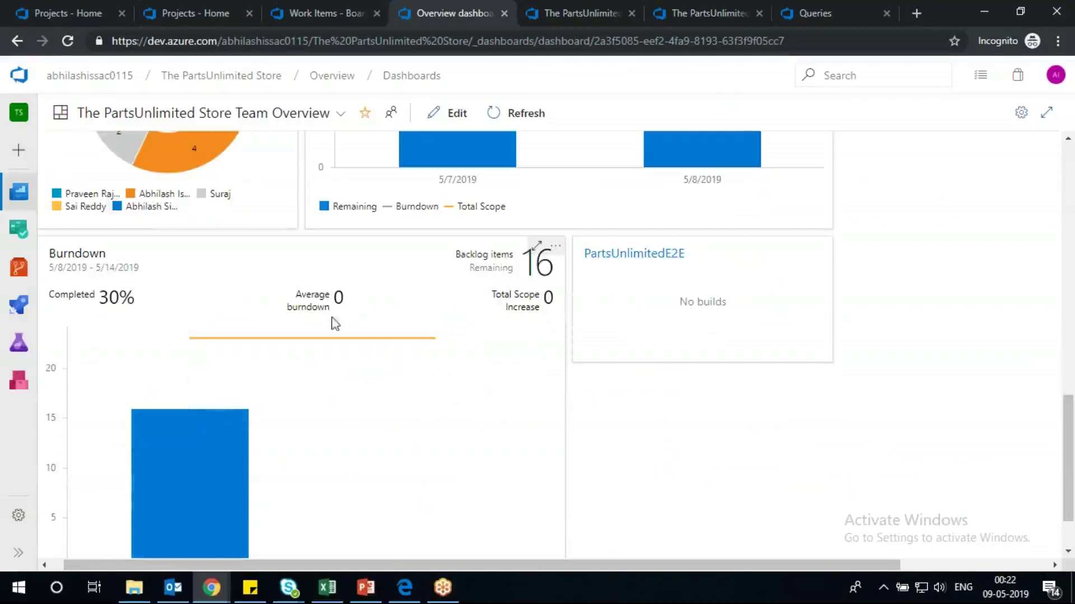
pyautogui.scroll(8, 706, 395)
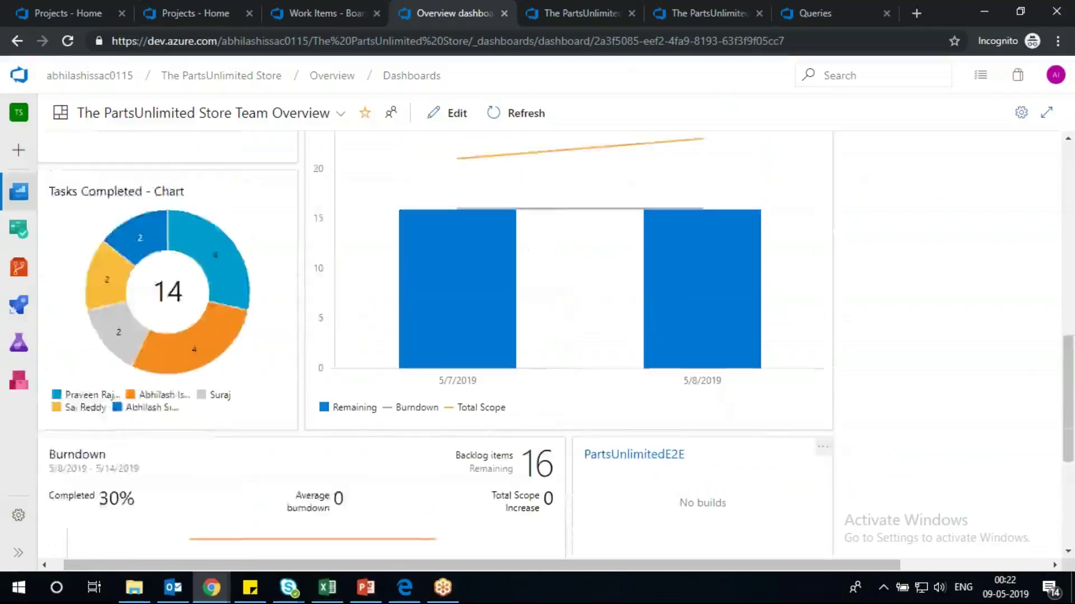
pyautogui.moveTo(12, 210)
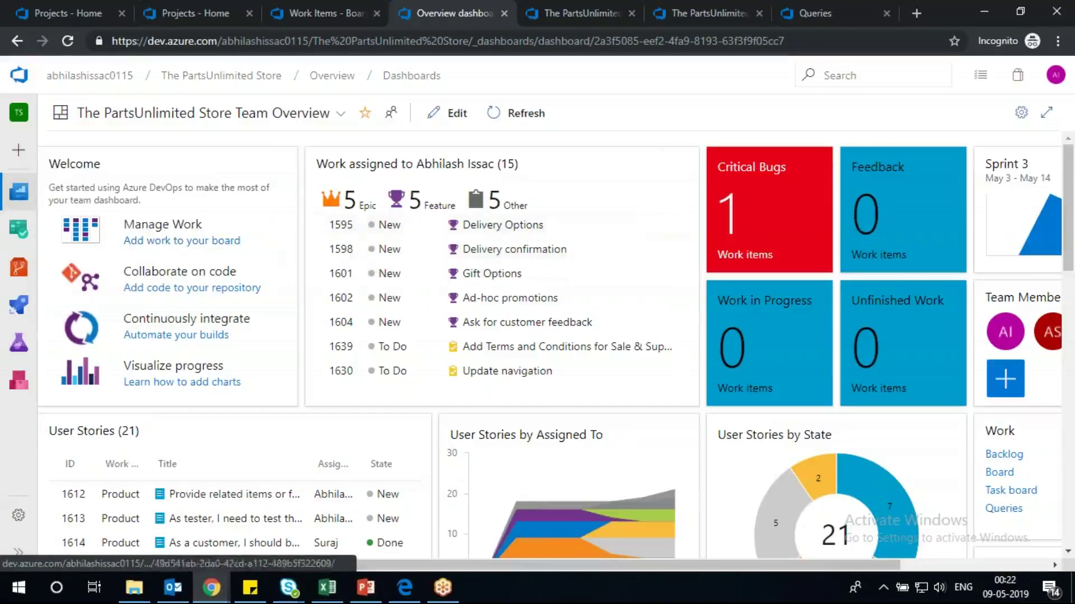
pyautogui.moveTo(1069, 243)
pyautogui.mouseDown()
pyautogui.moveTo(1069, 272)
pyautogui.moveTo(1069, 244)
pyautogui.mouseUp()
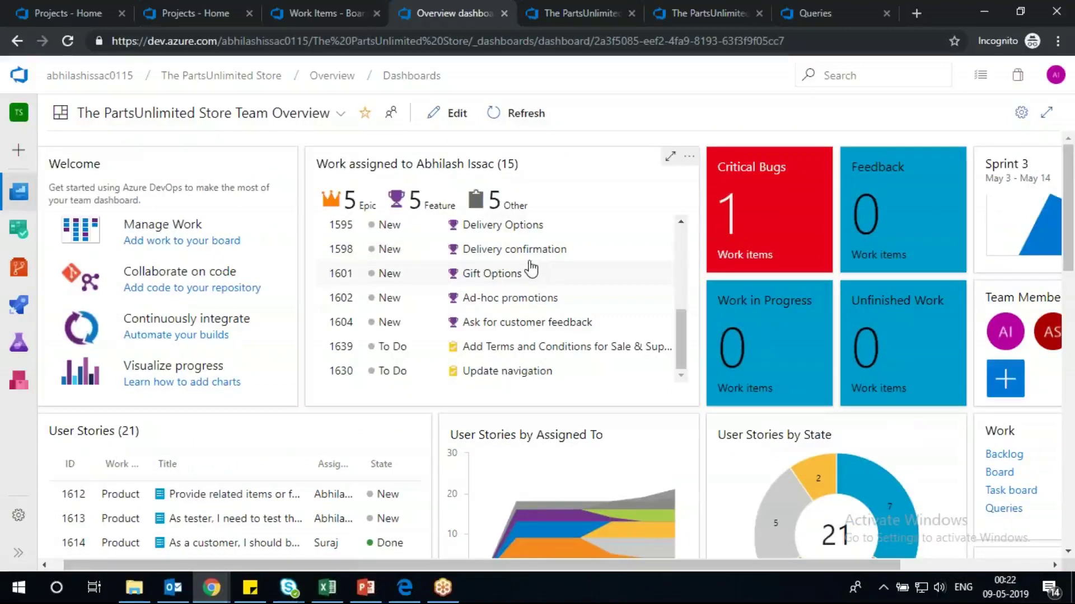
pyautogui.moveTo(684, 313); pyautogui.dragTo(684, 269)
# - Visit the project's Analytics views and open the project wiki
pyautogui.moveTo(3, 192)
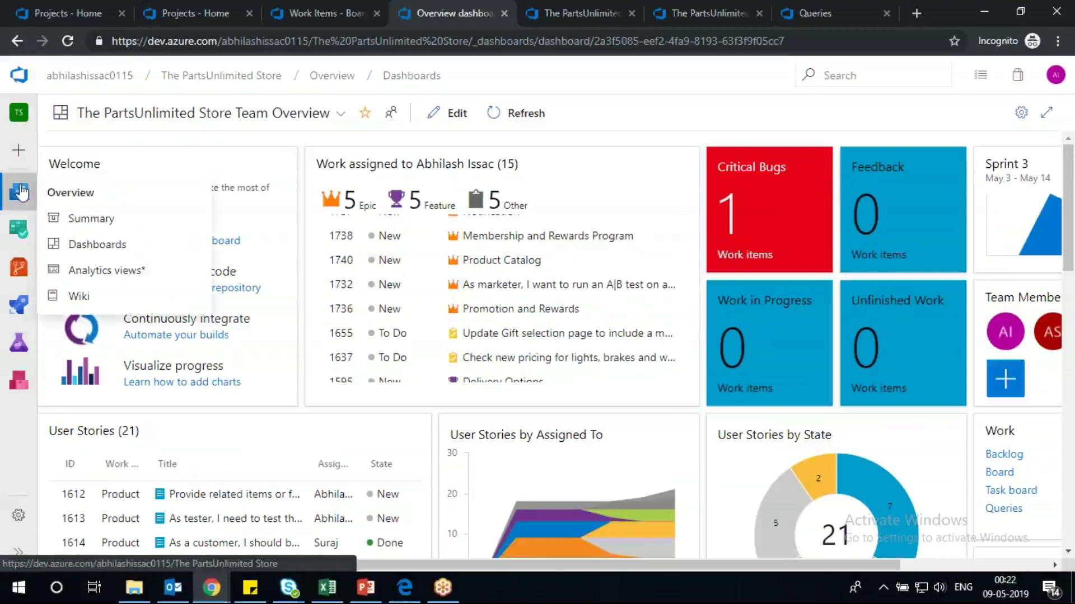
pyautogui.click(120, 271)
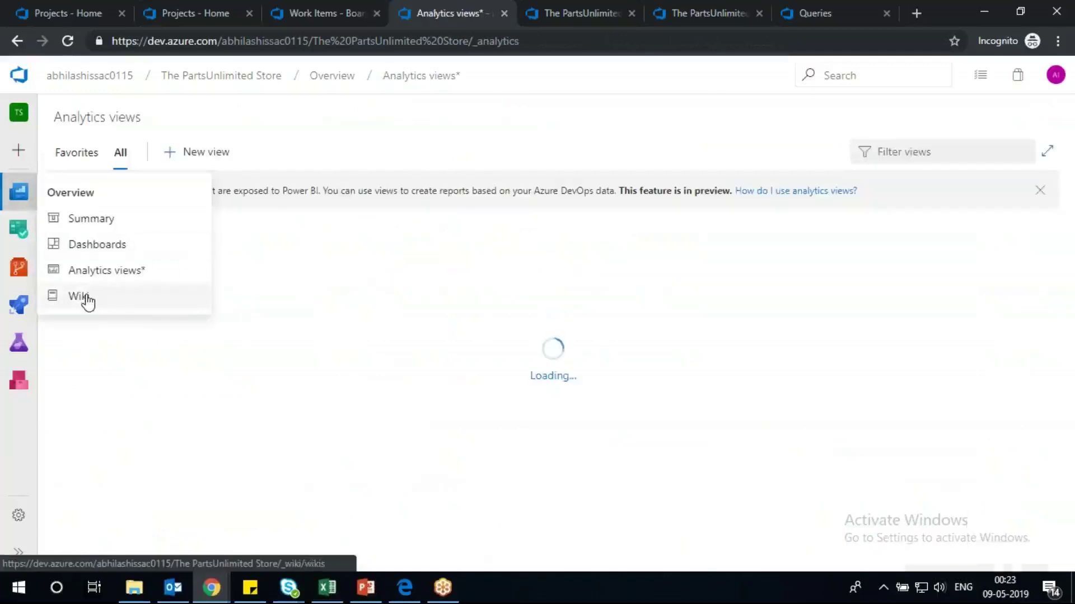
pyautogui.click(87, 300)
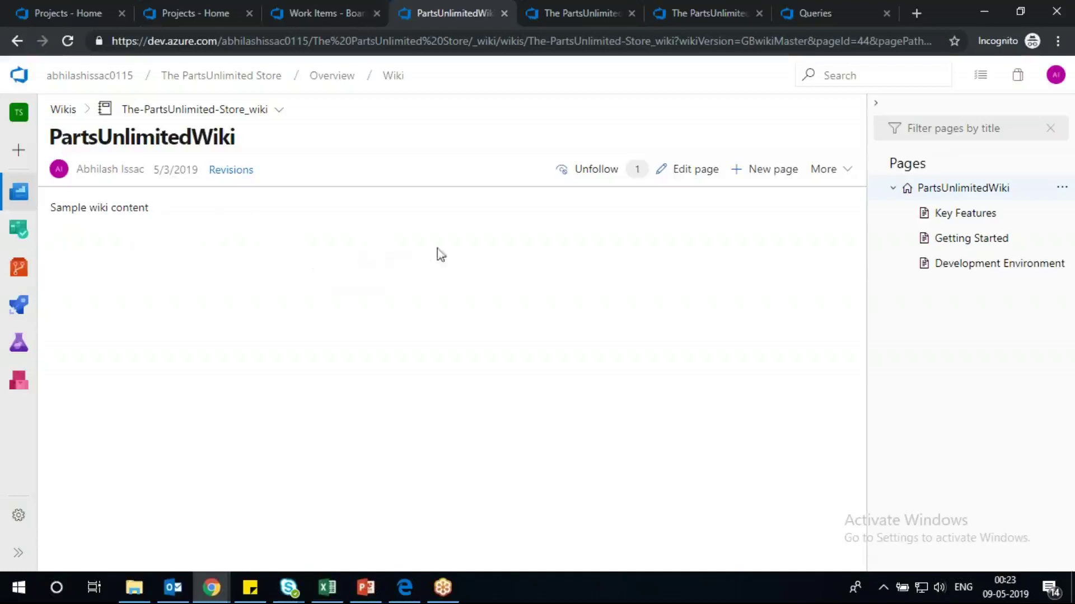
# - Open the project summary and review the project description, stats and members
pyautogui.moveTo(28, 207)
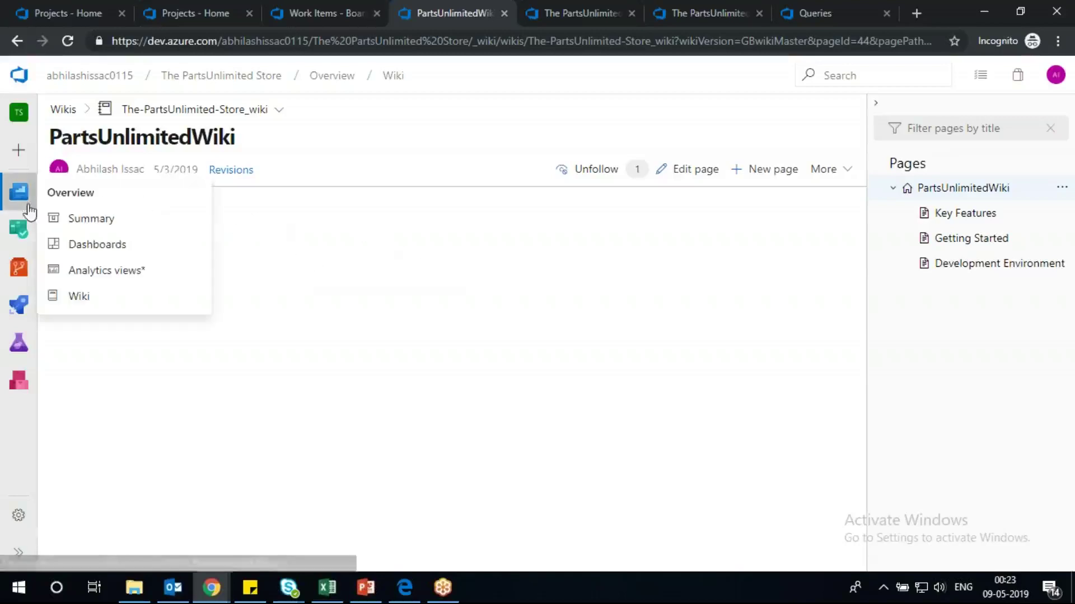
pyautogui.click(28, 199)
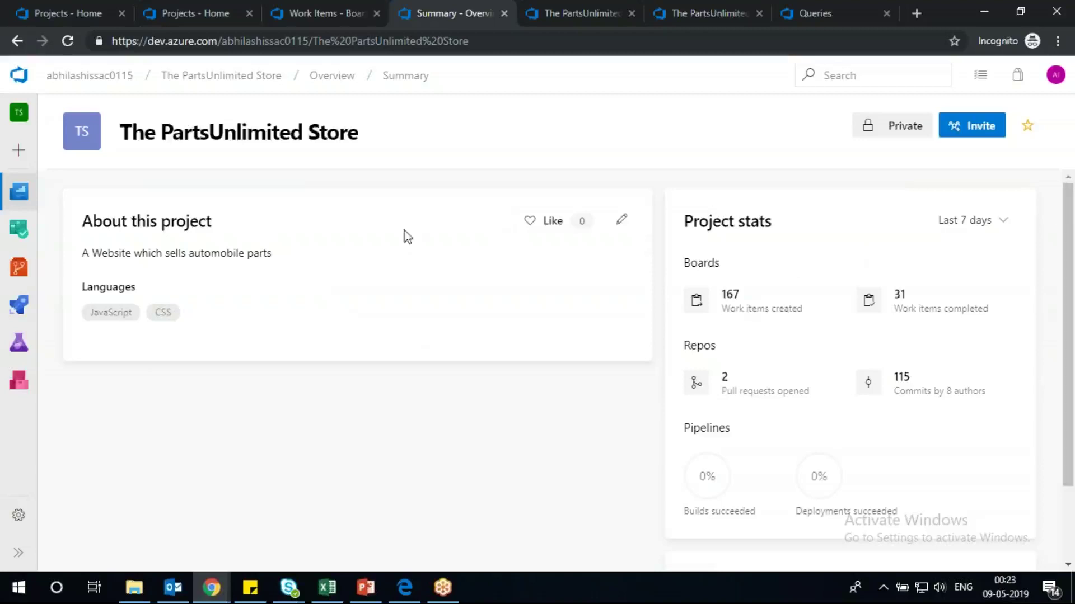
pyautogui.scroll(-2, 224, 316)
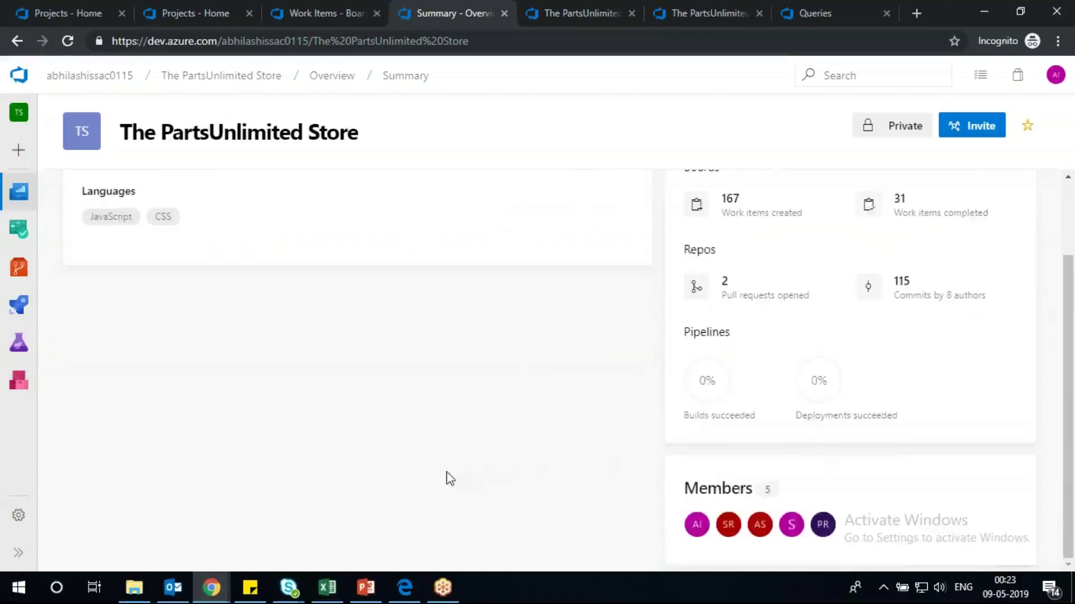
pyautogui.scroll(2, 272, 423)
pyautogui.moveTo(26, 239)
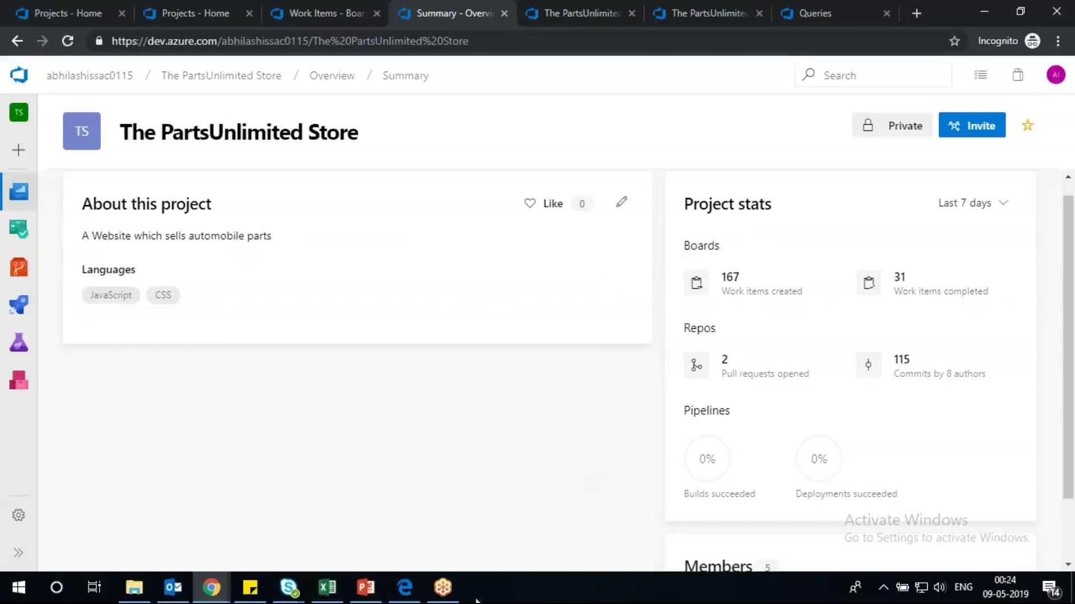
pyautogui.moveTo(458, 597)
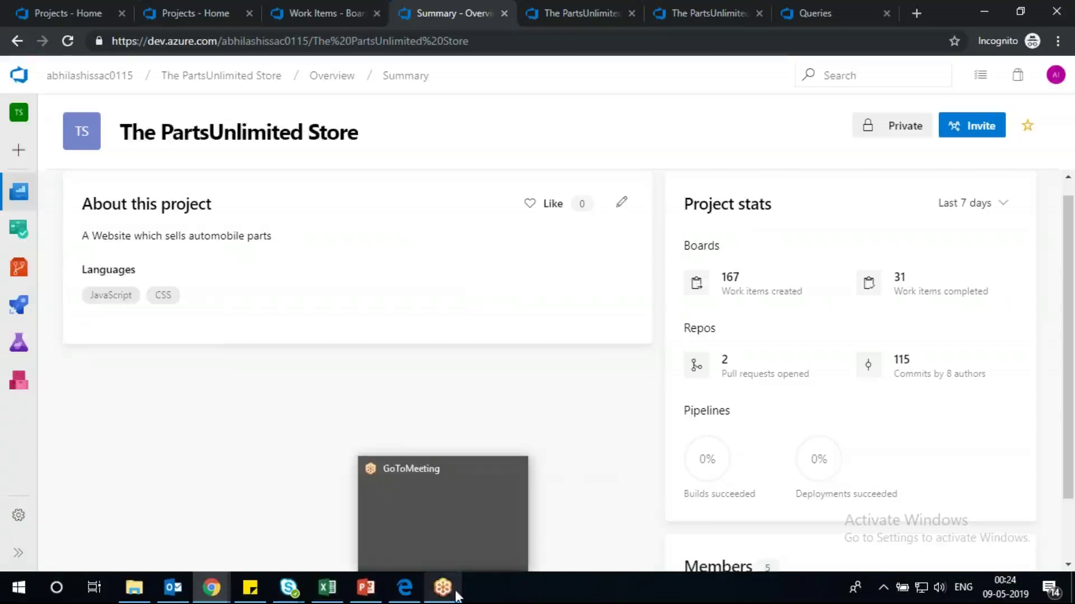
pyautogui.click(468, 540)
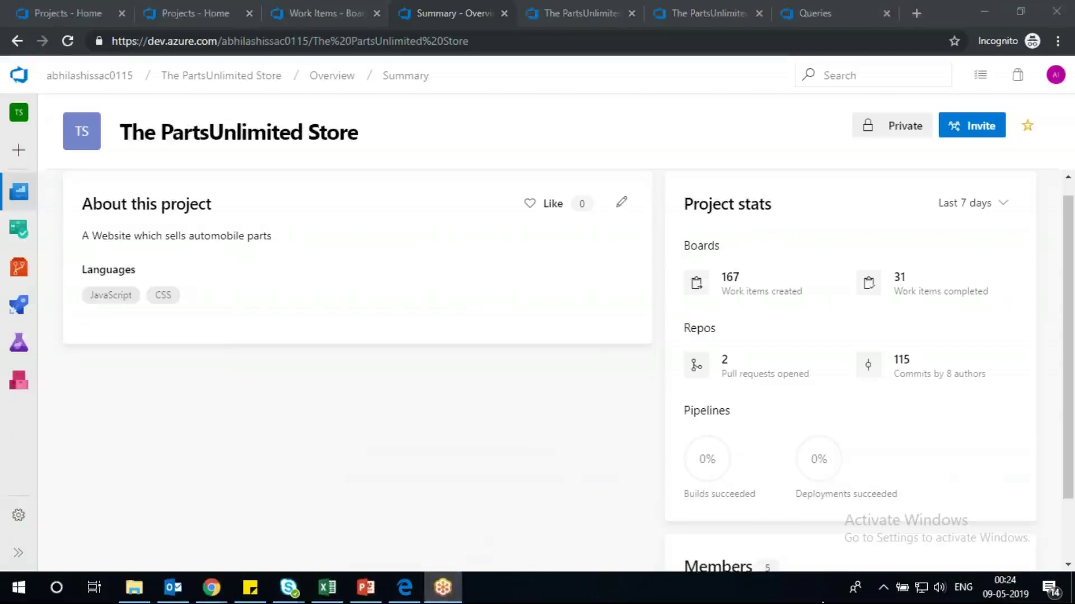
pyautogui.click(841, 494)
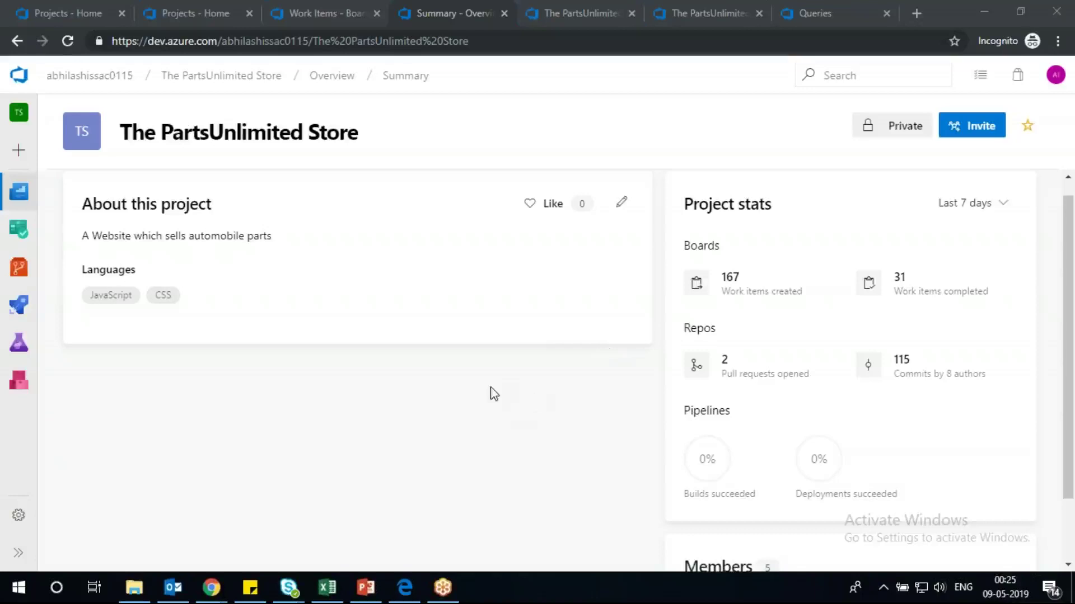
# - Open the project's backlog and collapse the Create a Website feature
pyautogui.moveTo(19, 229)
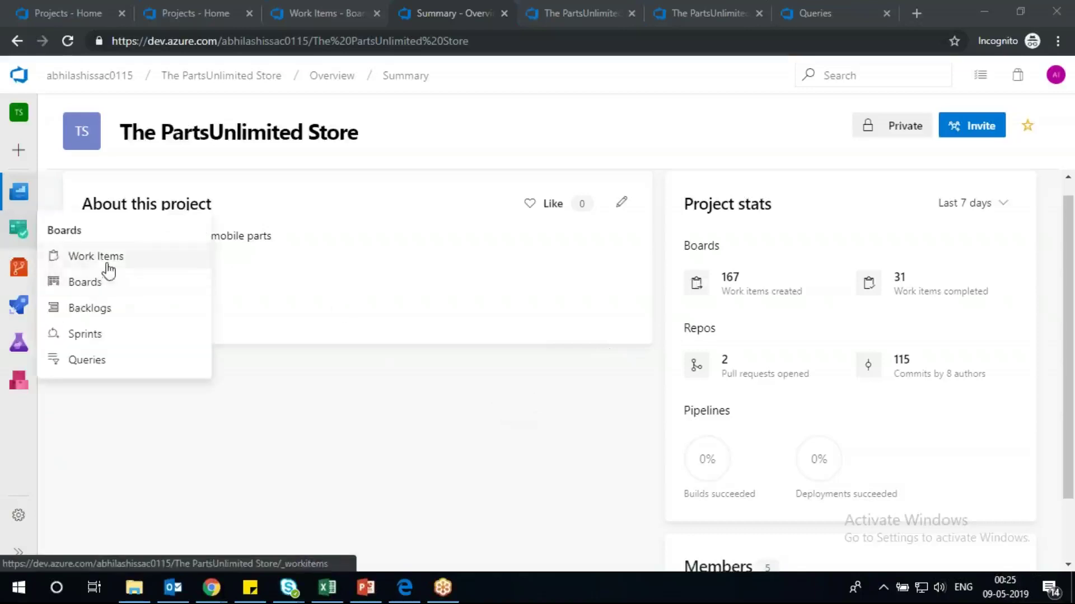
pyautogui.click(102, 315)
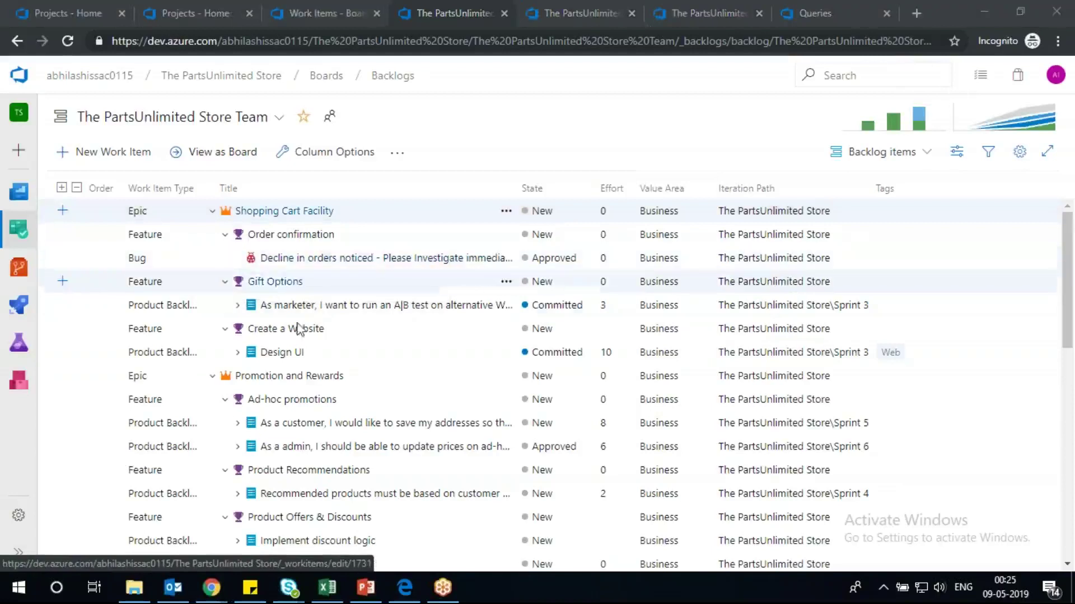
pyautogui.click(226, 333)
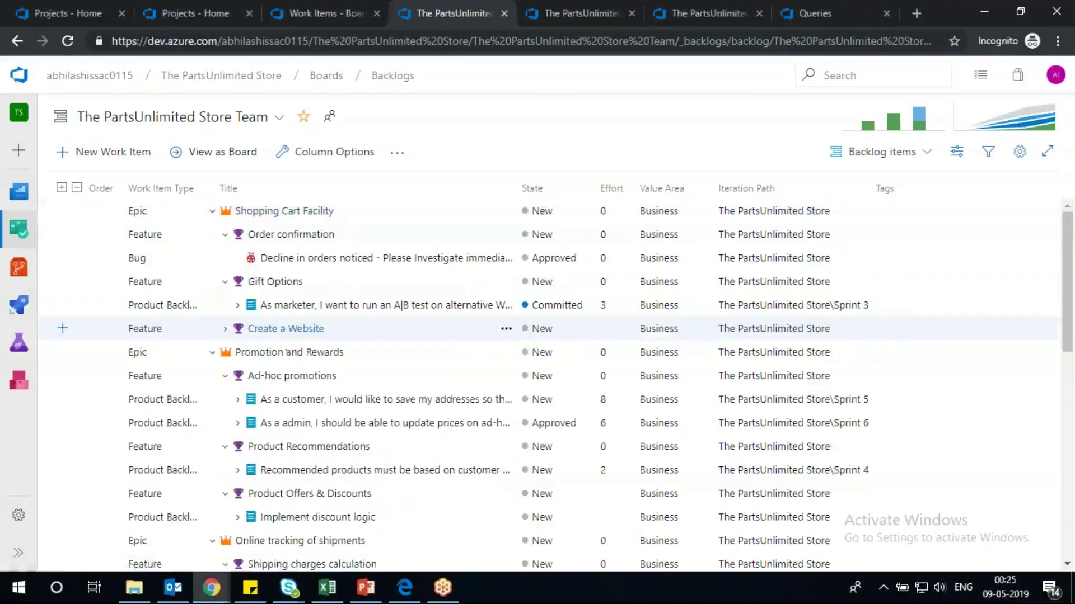
# - Expand the sort capability product backlog item under the Customer notification feature down to its child task
pyautogui.scroll(-1, 228, 336)
pyautogui.scroll(-4, 229, 400)
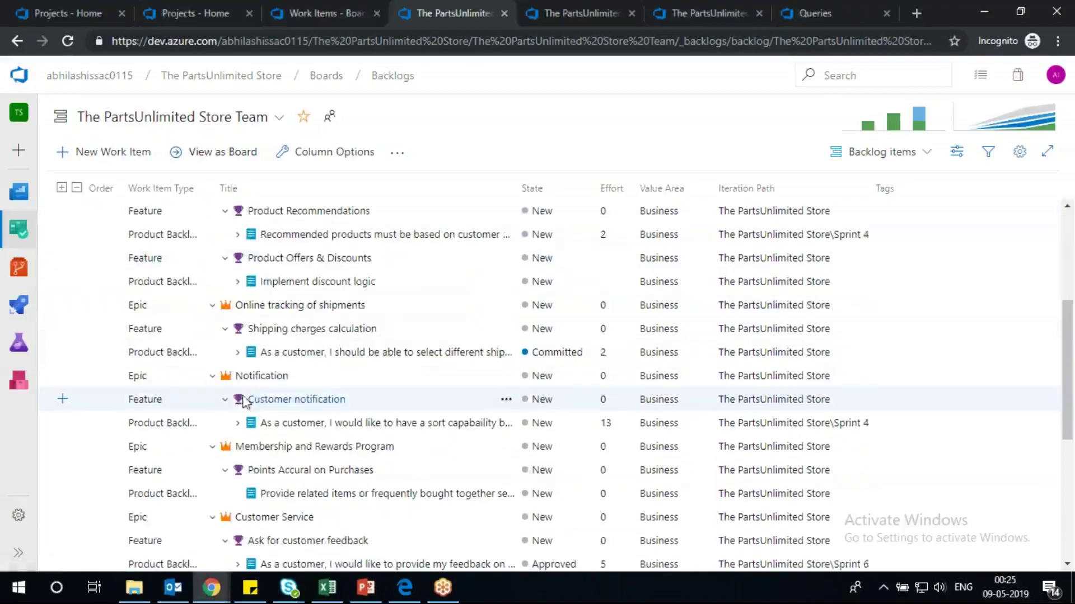
pyautogui.click(238, 423)
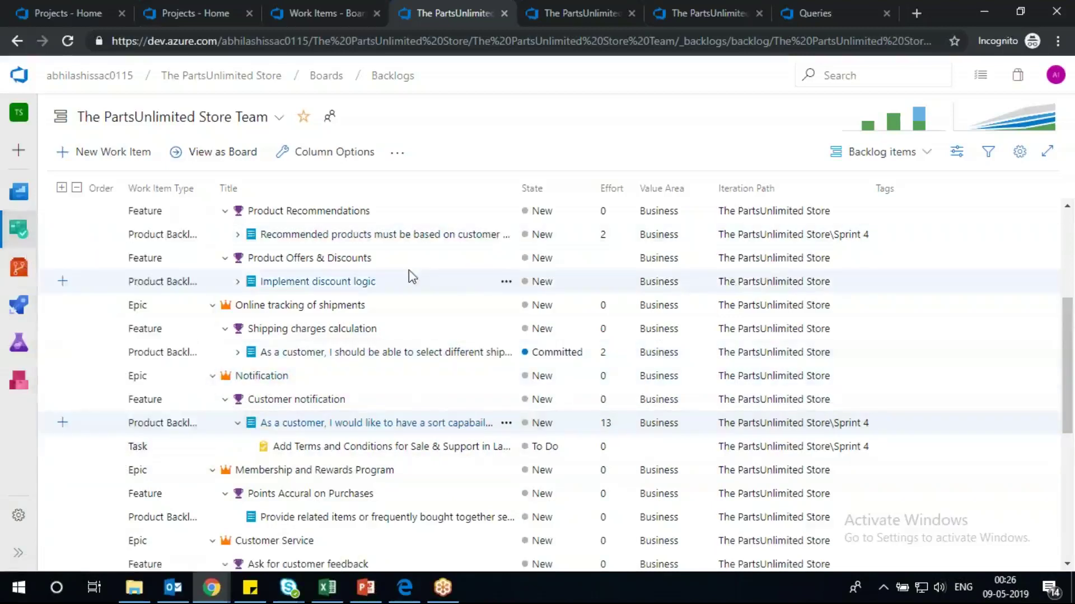
# - Set the state of the Customer notification feature's sort capability backlog item to Done, then save and close it
pyautogui.click(336, 423)
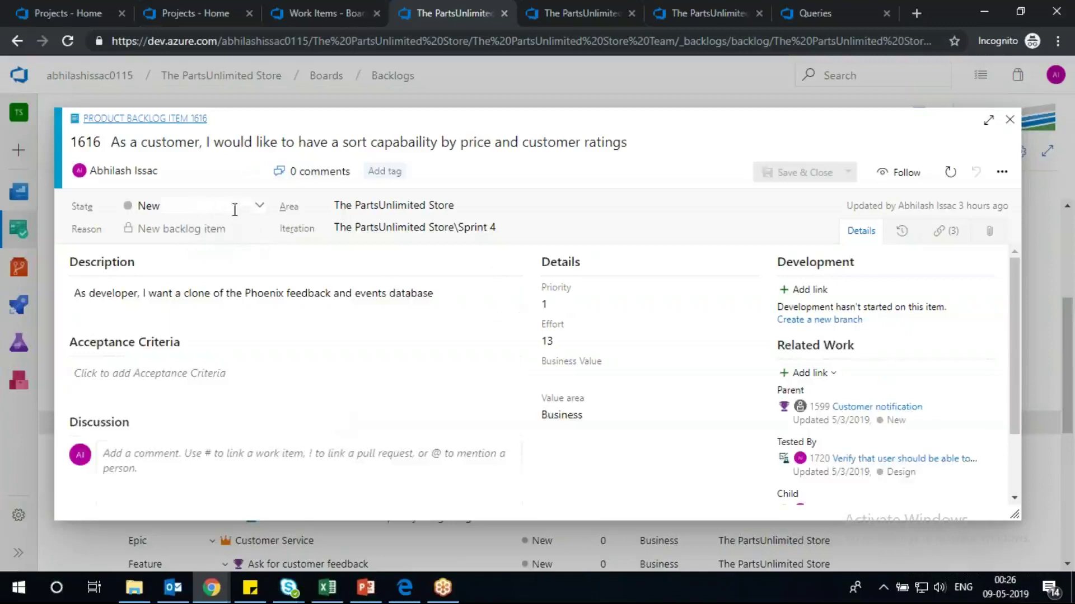
pyautogui.click(260, 211)
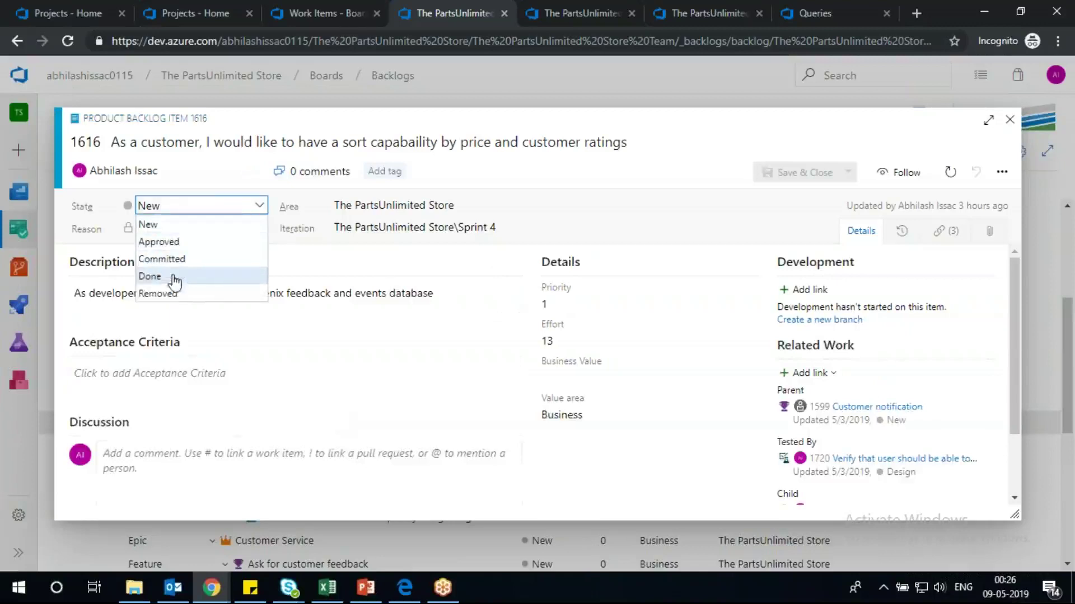
pyautogui.click(150, 276)
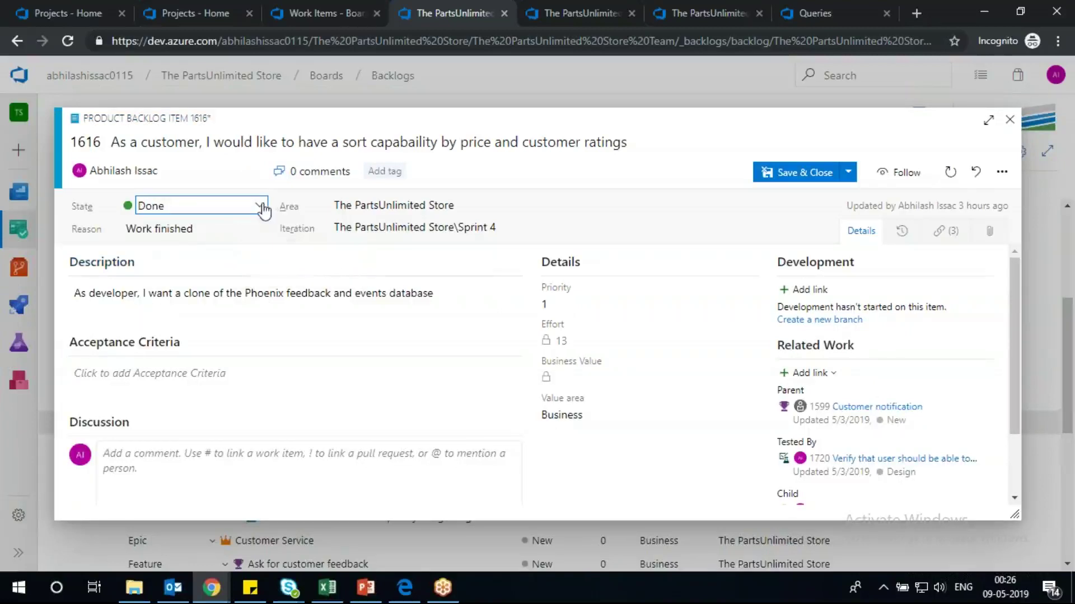
pyautogui.click(776, 173)
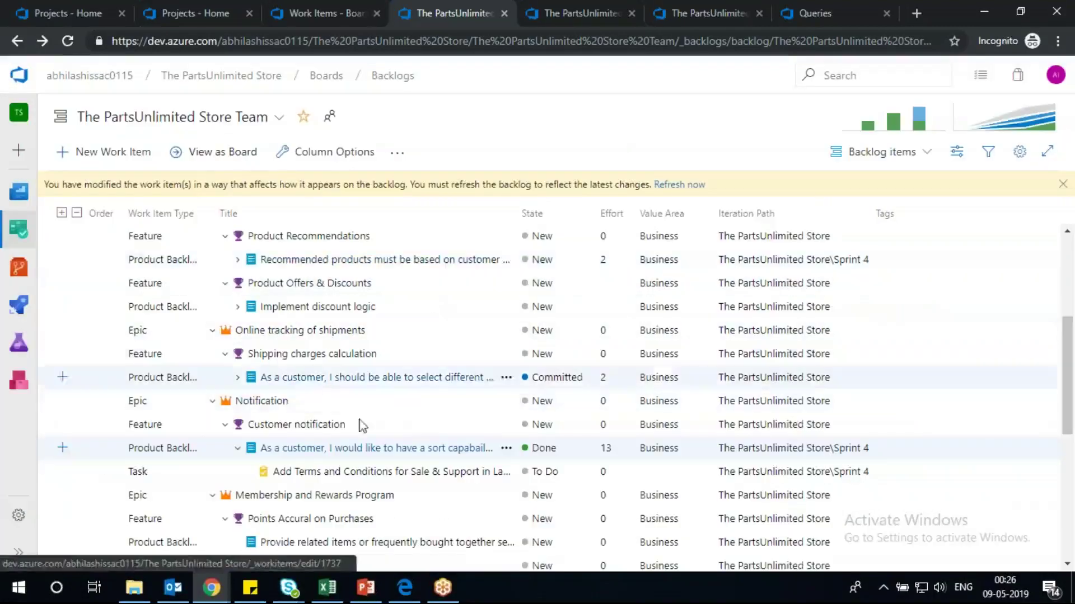
# - Collapse and re-expand the Customer notification feature, and open the Add Terms and Conditions for Sale & Support task beneath it
pyautogui.click(226, 426)
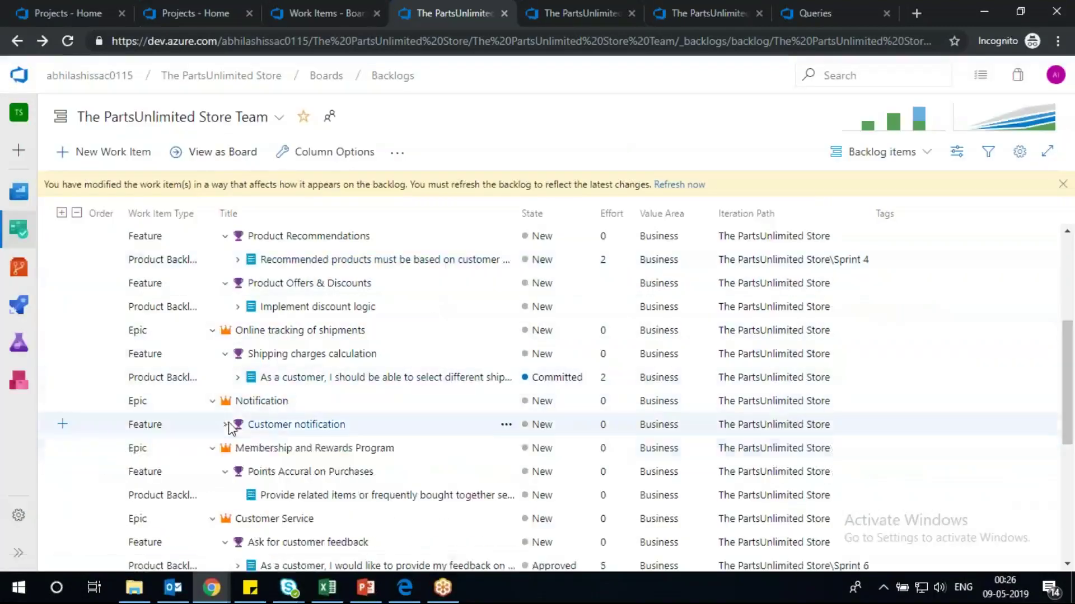
pyautogui.click(224, 425)
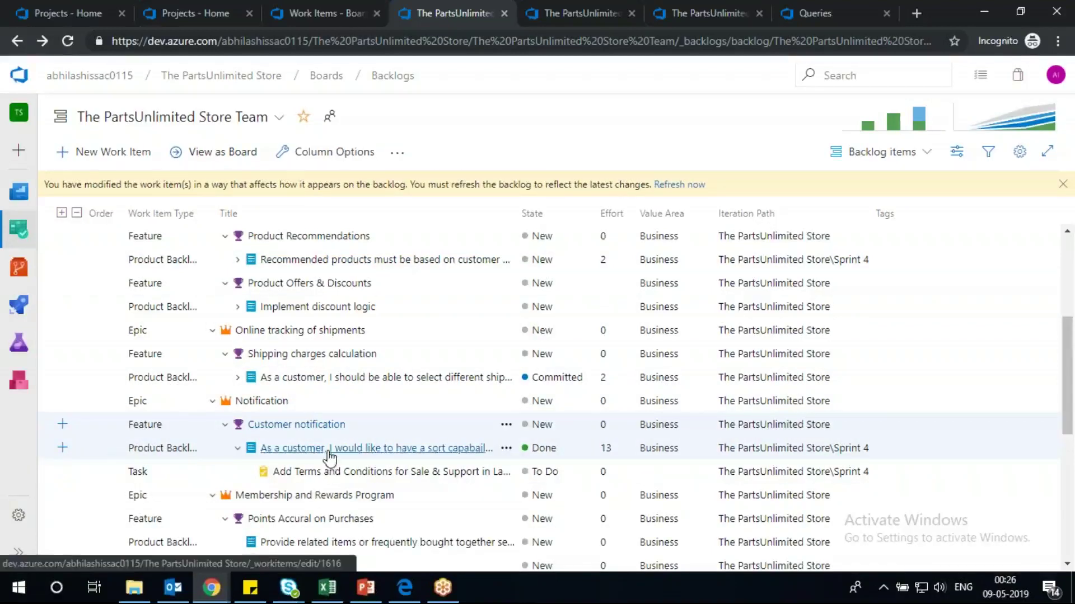
pyautogui.click(307, 474)
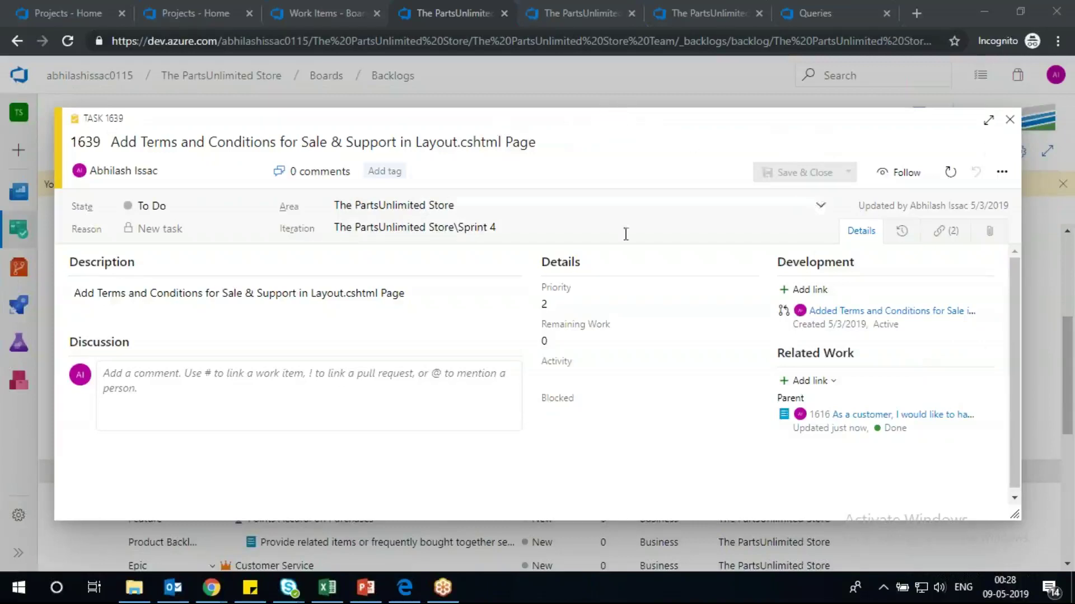
# - Switch to the TFS 2018 presentation in PowerPoint
pyautogui.click(365, 588)
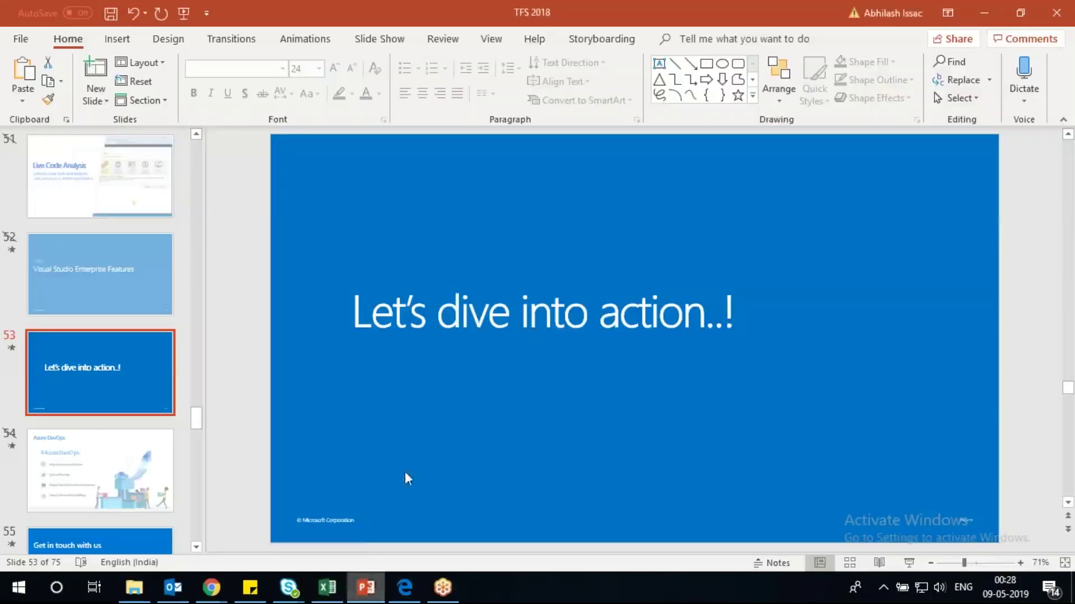